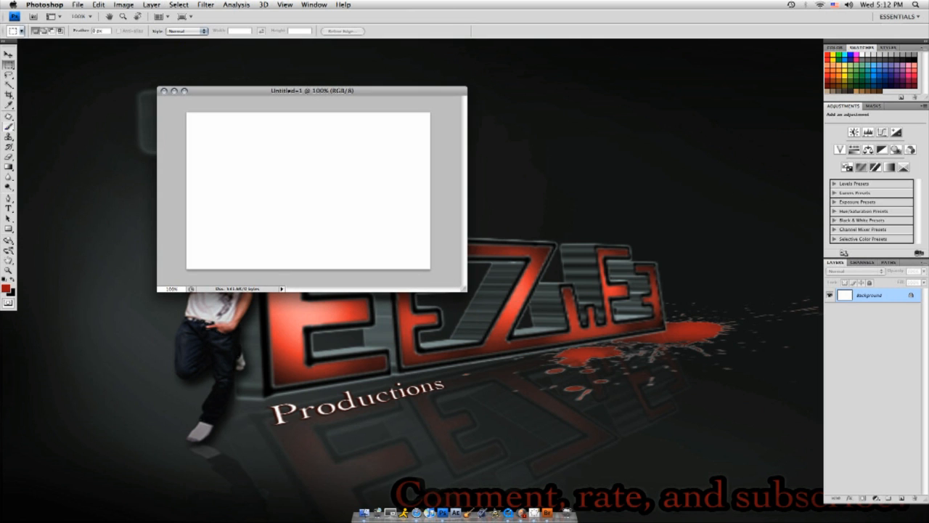
- Choose the Brush tool and shrink its tip to a thin size for drawing outlines
left_click(9, 126)
key("bracketleft")
key("bracketleft")
key("bracketleft")
key("bracketleft")
key("bracketleft")
key("bracketleft")
key("bracketleft")
key("bracketleft")
key("bracketleft")
key("bracketleft")
key("bracketleft")
key("bracketleft")
key("bracketleft")
key("bracketleft")
key("bracketleft")
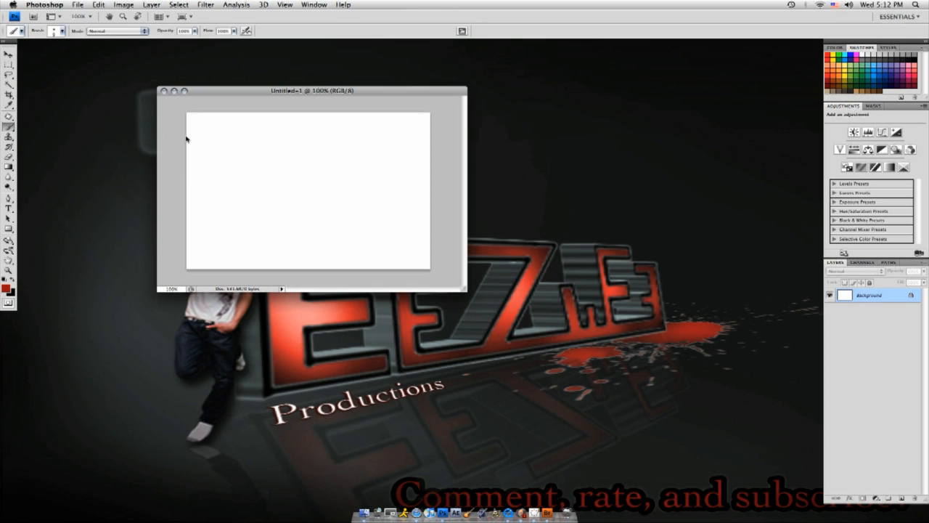
left_click(64, 32)
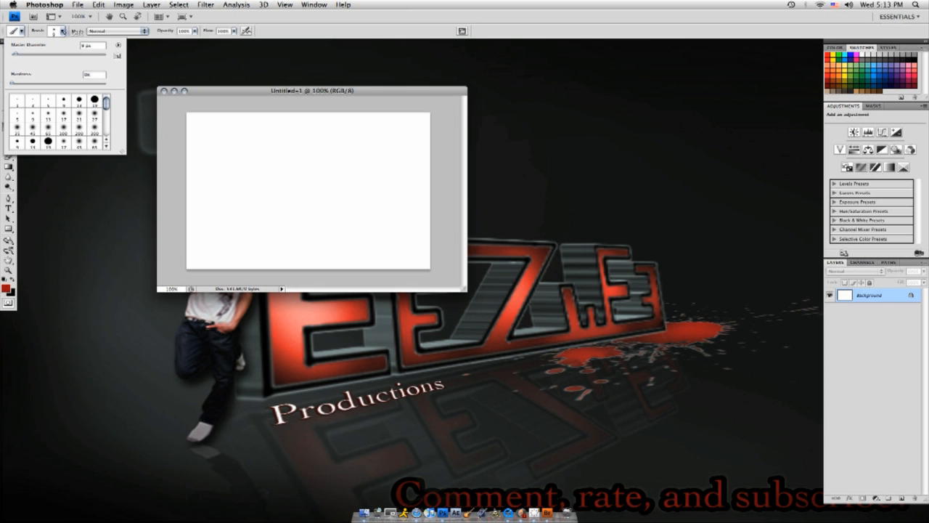
left_click(62, 31)
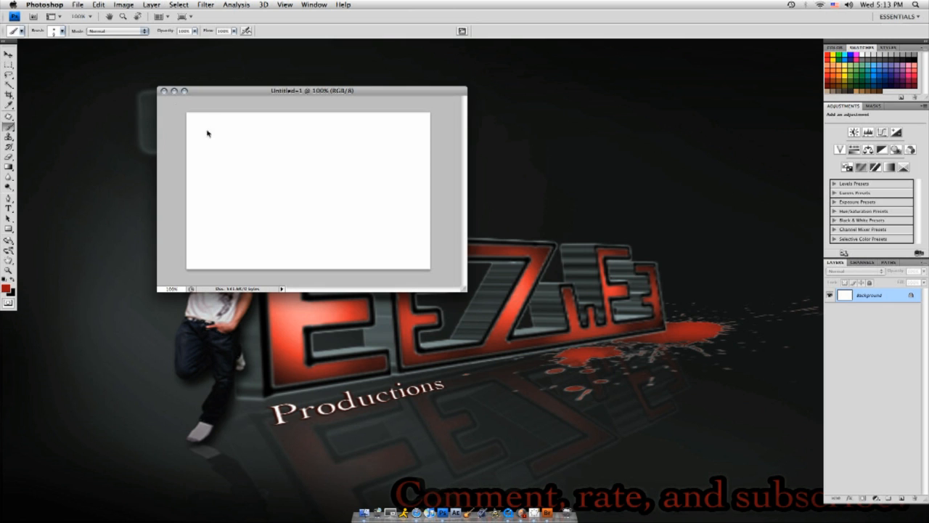
left_click(64, 30)
left_click(63, 31)
- Set the foreground colour to default black and draw two straight horizontal lines across the upper and lower parts of the canvas
left_click(187, 143)
key("d")
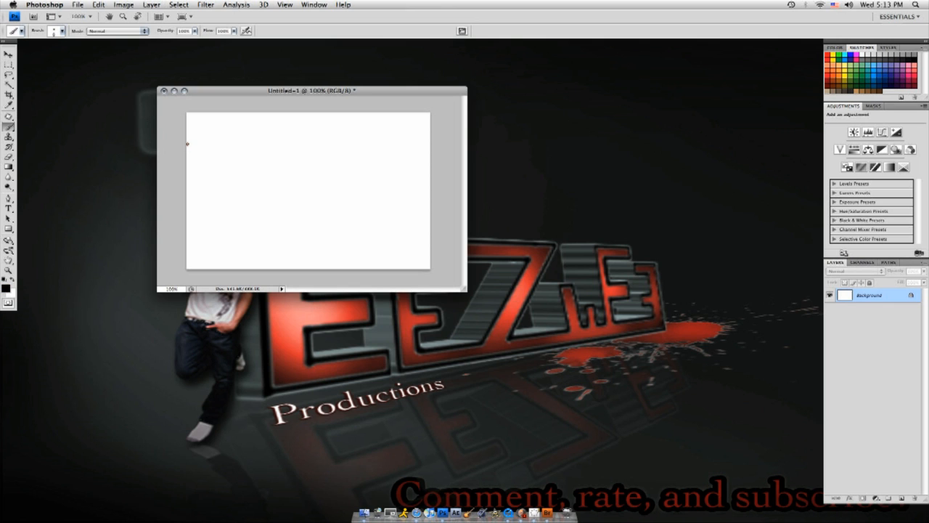
left_click(186, 143)
left_click_drag(189, 144, 431, 144)
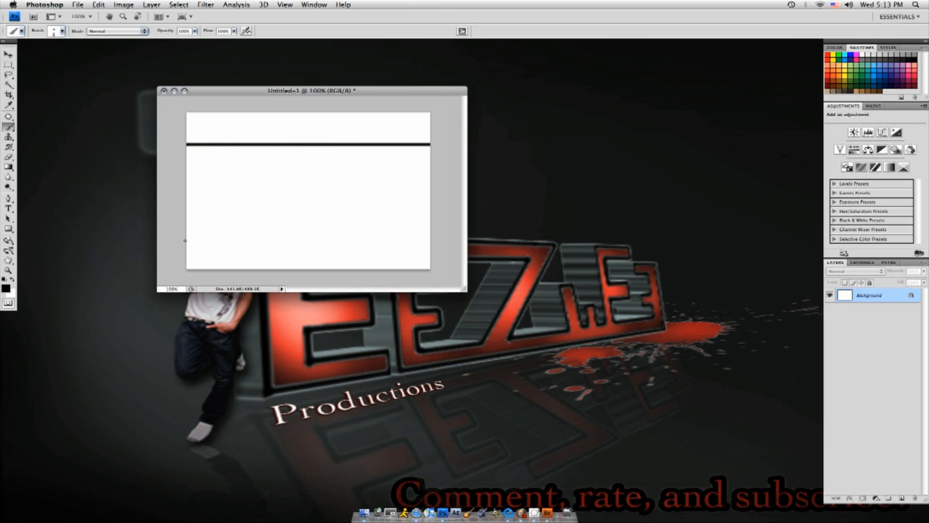
left_click_drag(188, 243, 426, 252)
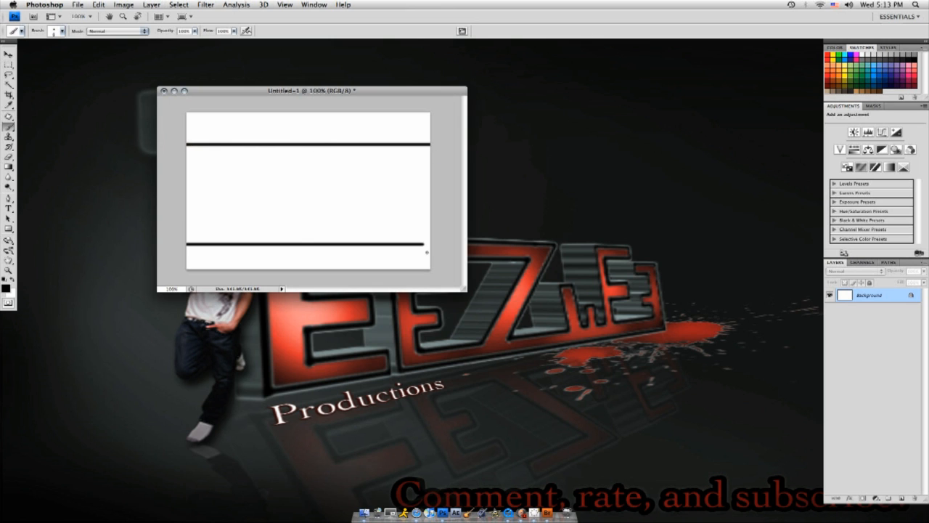
- Draw straight stepped outlines of two blocky letter shapes side by side between the two horizontal lines
left_click(189, 166, "shift")
key("super+z")
mouse_move(205, 166)
left_mouse_down()
mouse_move(211, 243)
mouse_move(264, 244)
mouse_move(262, 232)
mouse_move(233, 232)
mouse_move(246, 211)
mouse_move(223, 211)
mouse_move(225, 175)
mouse_move(273, 175)
mouse_move(273, 146)
left_mouse_up()
left_click(273, 245, "shift")
key("super+z")
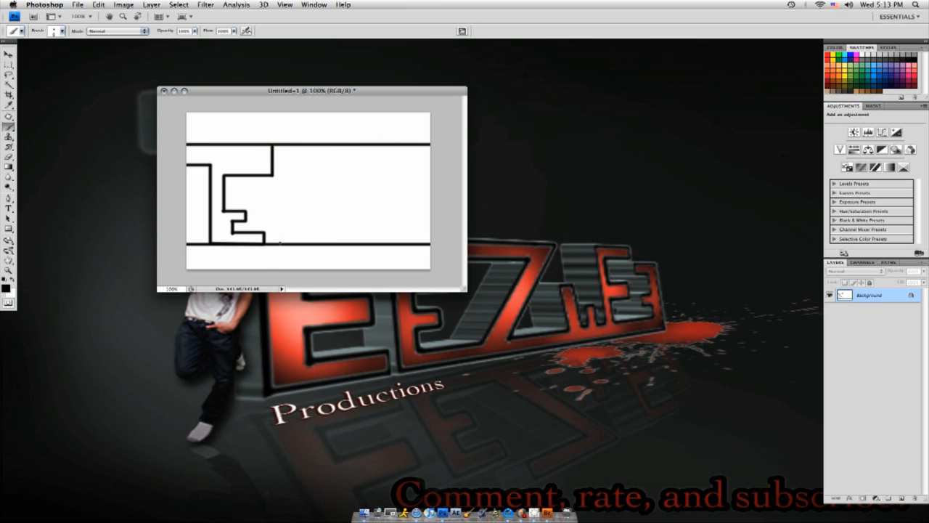
mouse_move(281, 242)
left_mouse_down()
mouse_move(280, 194)
mouse_move(318, 212)
mouse_move(316, 166)
mouse_move(365, 166)
mouse_move(355, 181)
mouse_move(377, 183)
mouse_move(378, 167)
mouse_move(408, 168)
mouse_move(409, 244)
left_mouse_up()
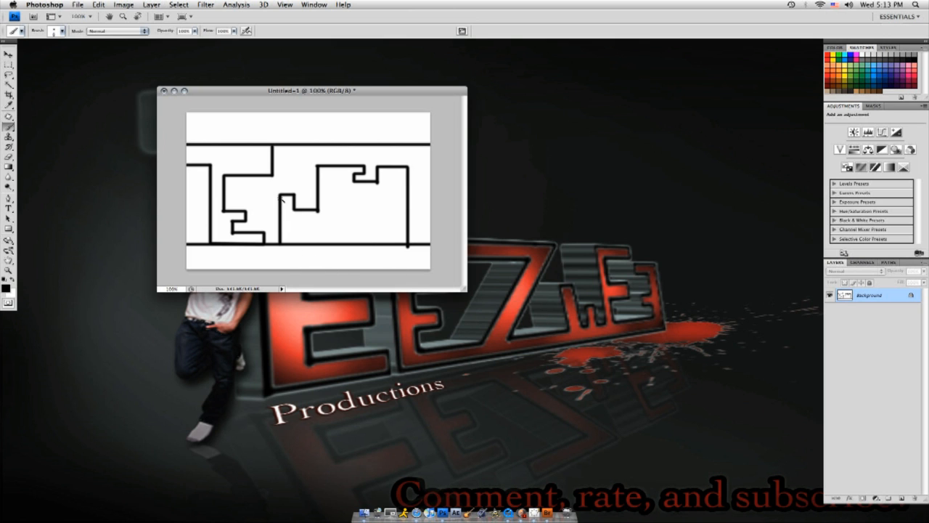
- Erase the excess parts of the two horizontal lines with a smaller Eraser so only the closed outlines of both shapes remain
key("w")
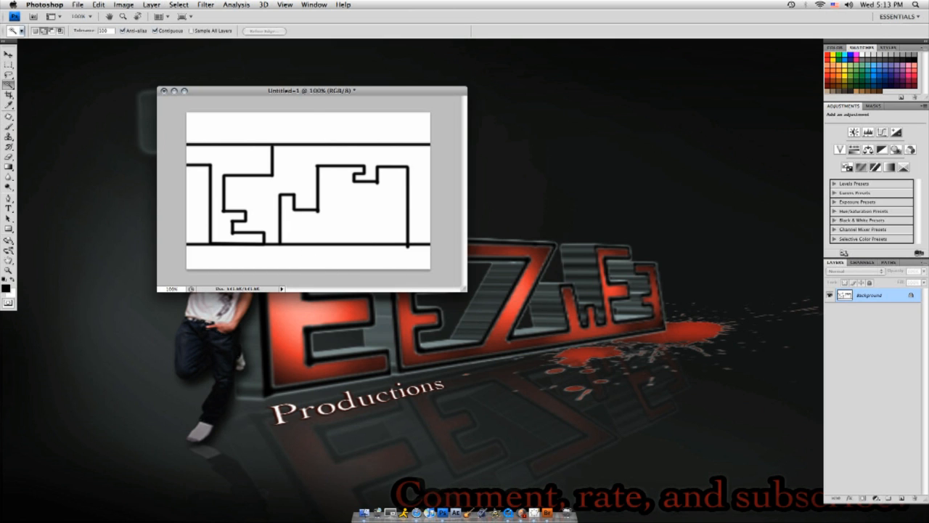
key("e")
key("bracketleft")
key("bracketleft")
key("bracketleft")
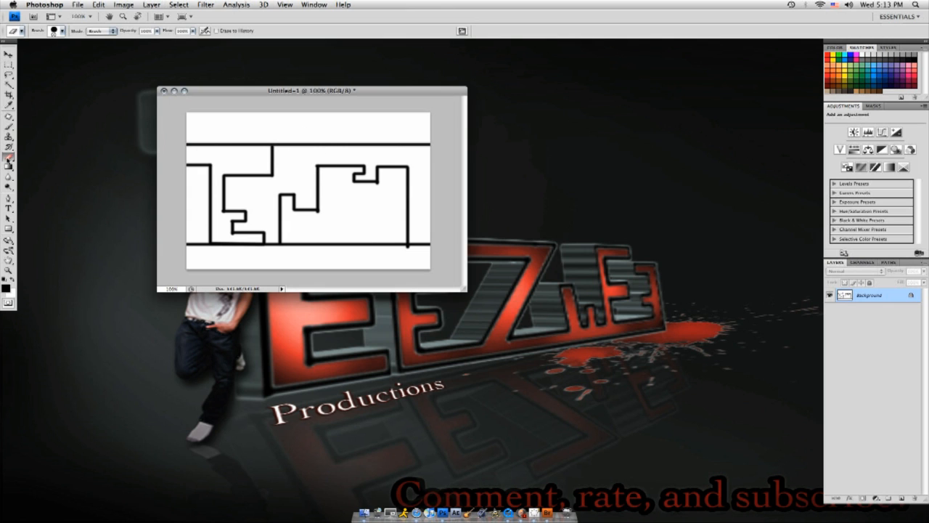
left_click(8, 157)
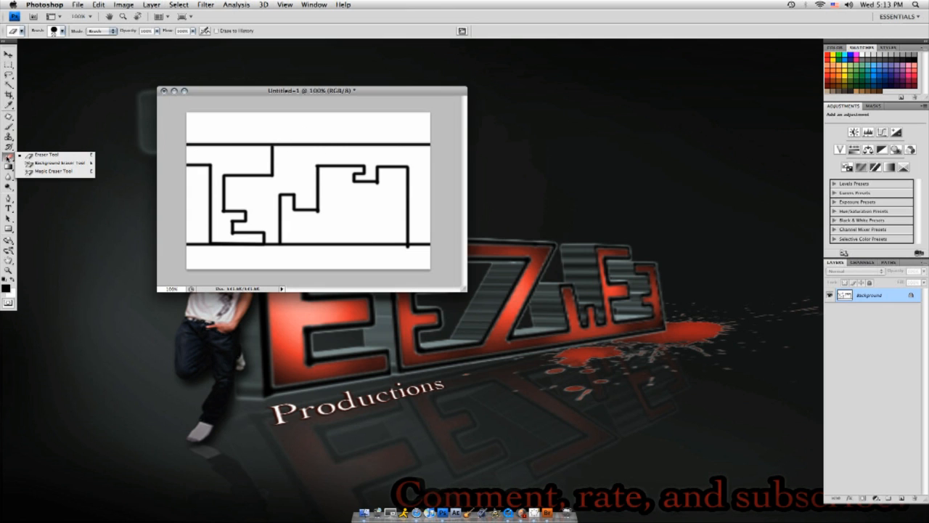
left_click(49, 155)
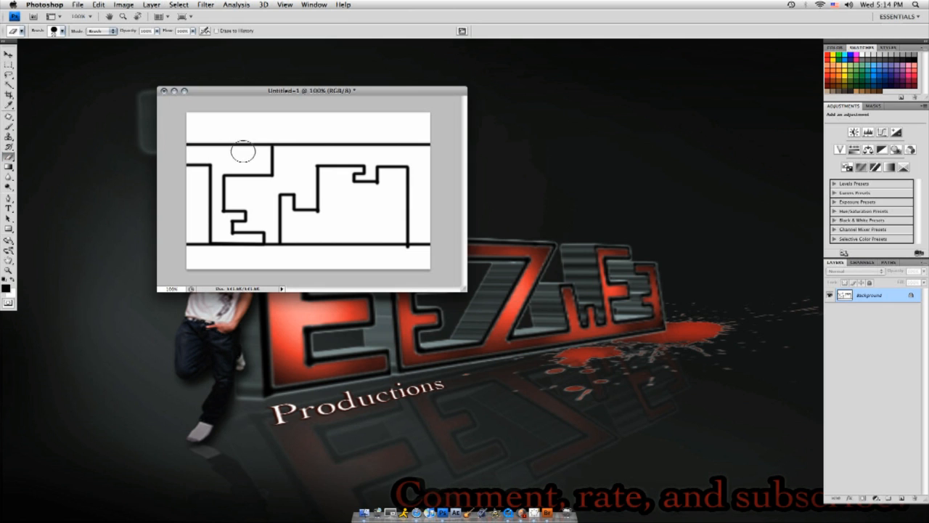
mouse_move(285, 142)
left_mouse_down()
mouse_move(458, 143)
mouse_move(418, 250)
left_mouse_up()
key("bracketleft")
key("bracketleft")
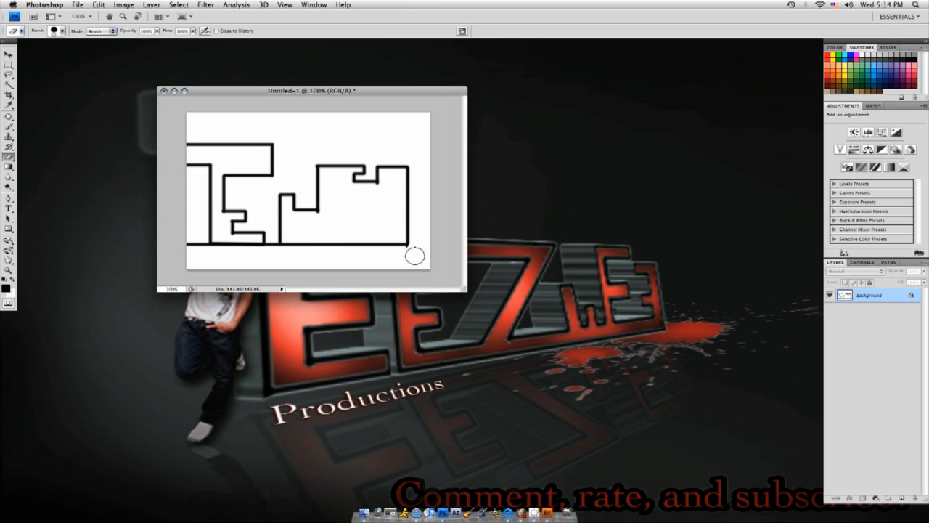
left_click(272, 244)
left_click_drag(204, 244, 164, 242)
- Select the interiors of both outlined shapes using the Magic Wand in add-to-selection mode
key("w")
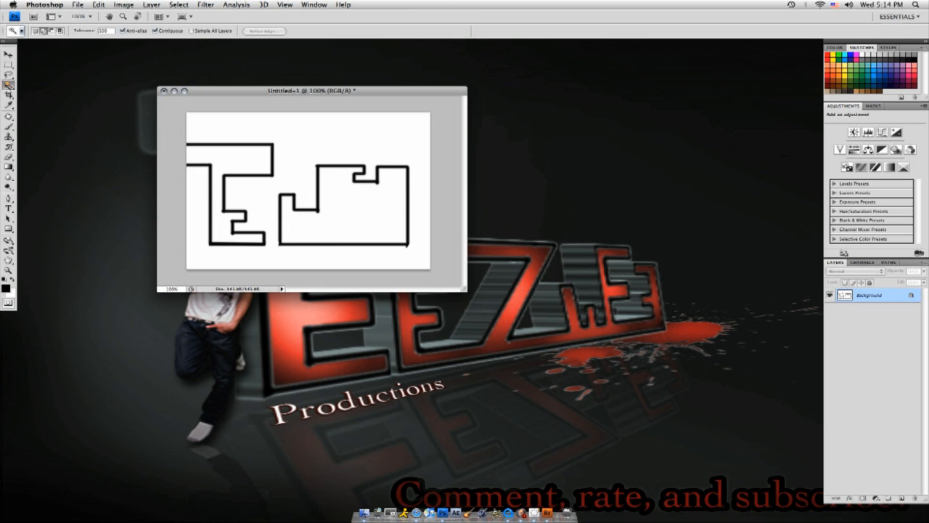
left_click(236, 161)
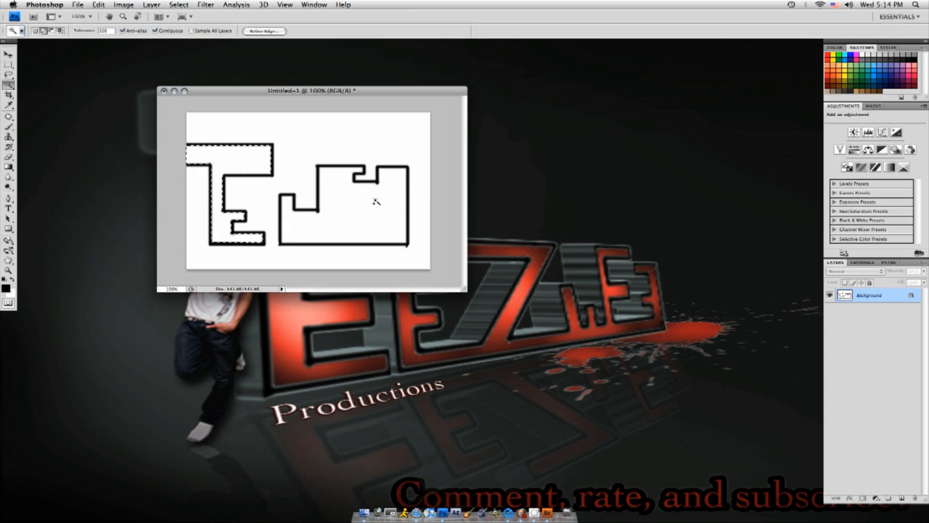
left_click(350, 208, "shift")
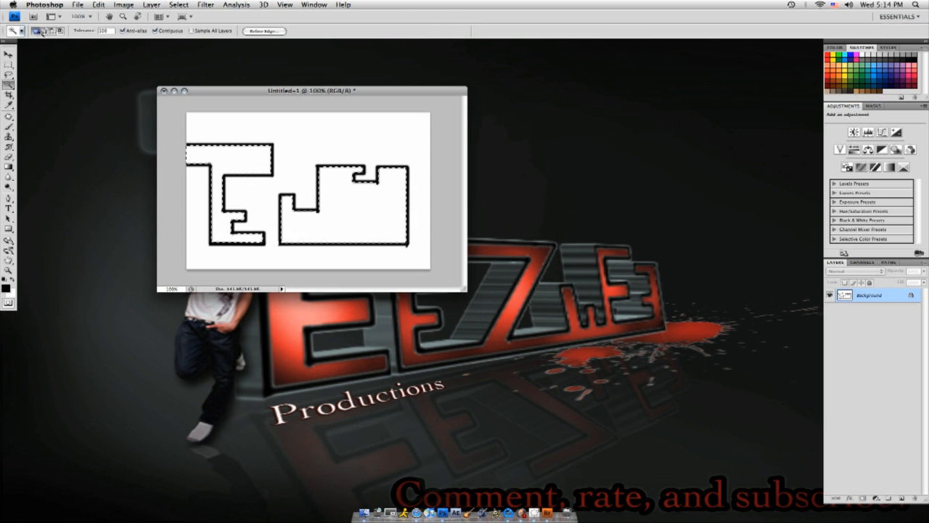
key("super+d")
left_click(211, 146)
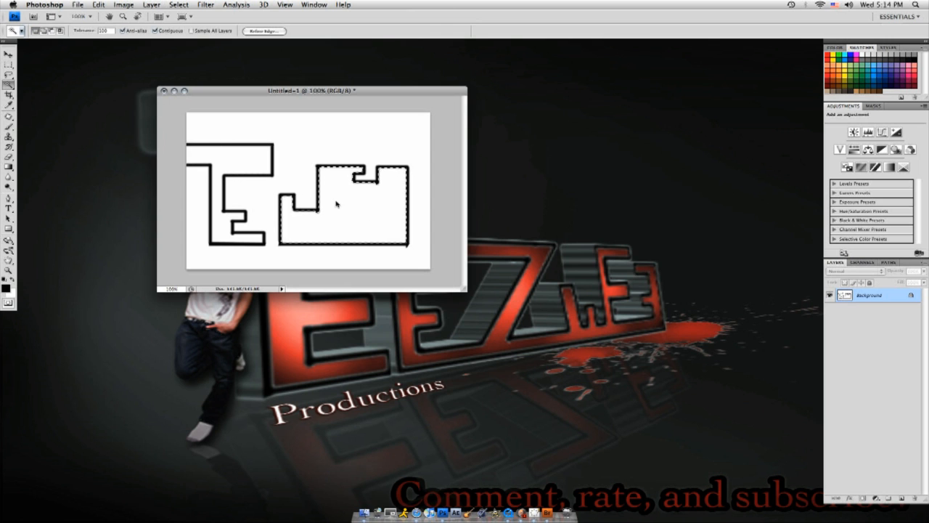
key("super+d")
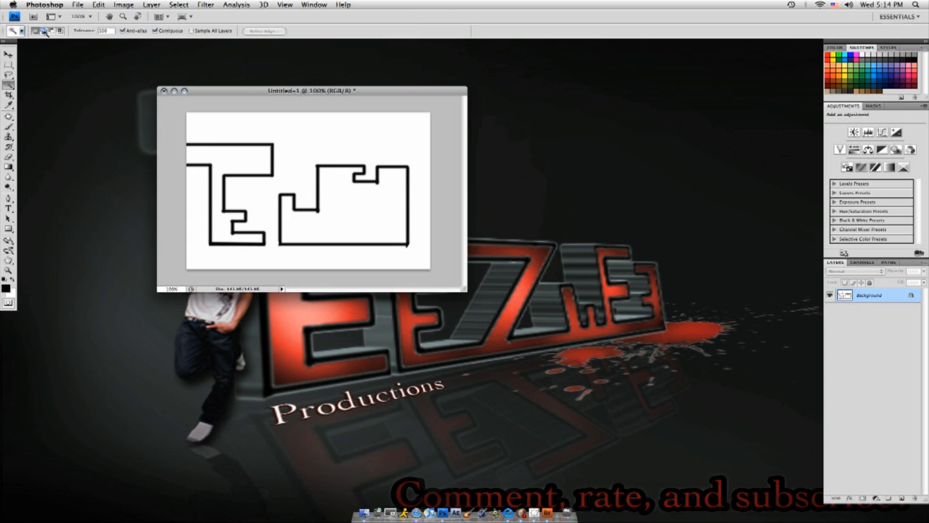
left_click(44, 31)
left_click(231, 155)
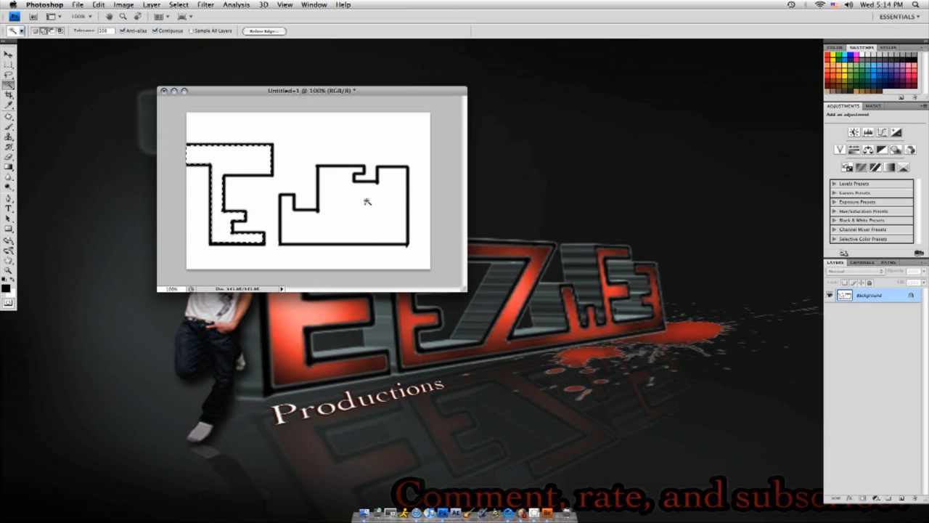
- Switch to the Brush and set the background colour to bright red and the foreground colour to dark red
key("b")
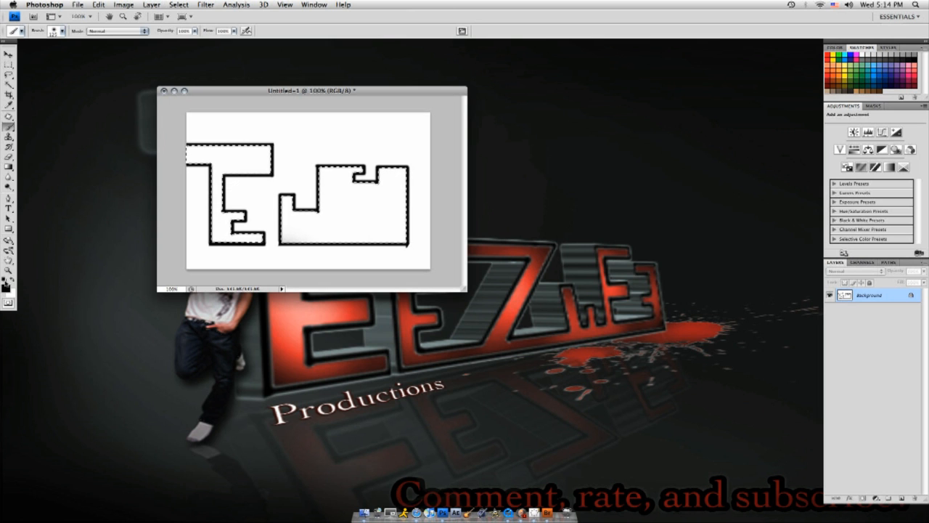
left_click(8, 289)
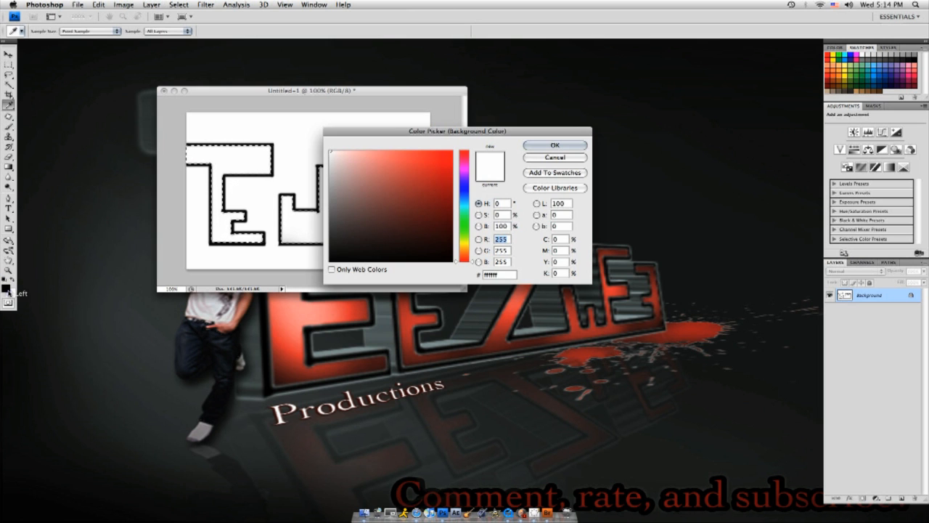
left_click_drag(376, 187, 454, 150)
left_click(555, 145)
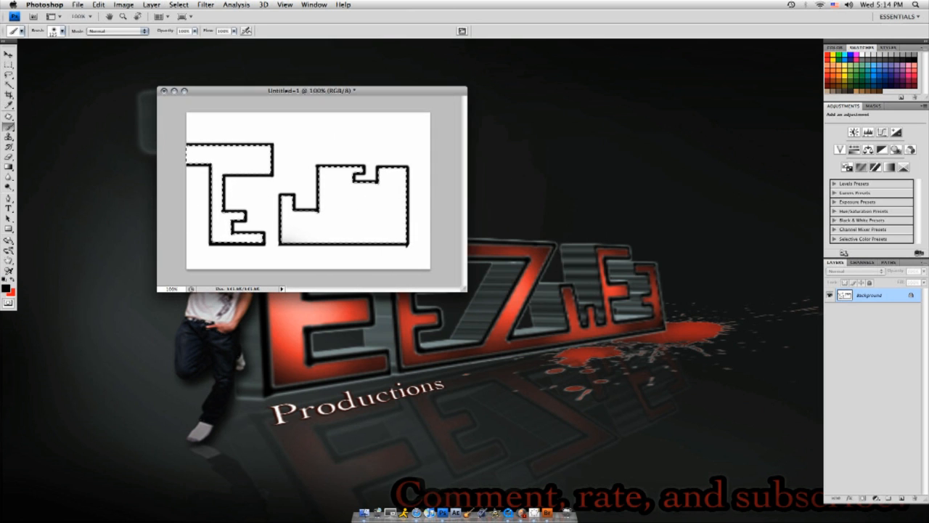
left_click(7, 288)
left_click_drag(416, 175, 471, 204)
left_click(542, 144)
- Replace the bright red with white, make dark red the foreground colour and paint both selected shapes with it
left_click(14, 281)
left_click(6, 290)
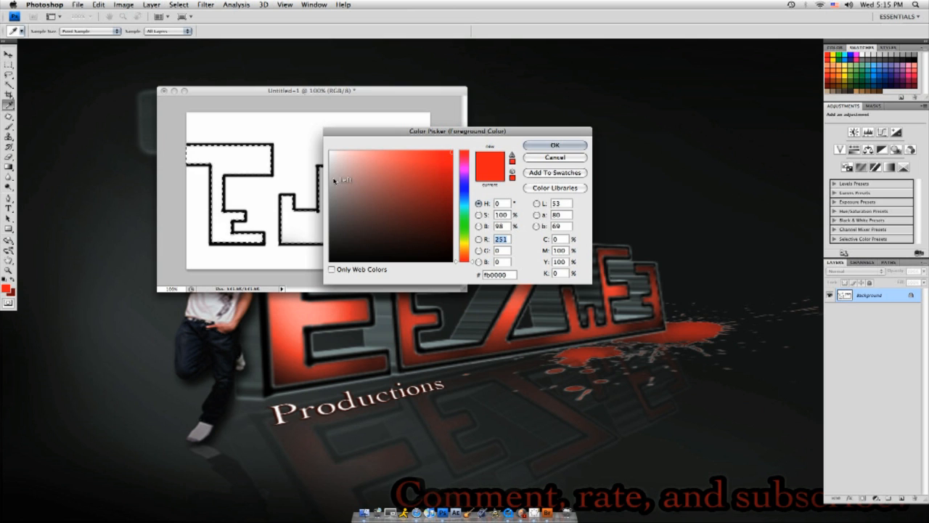
left_click(555, 145)
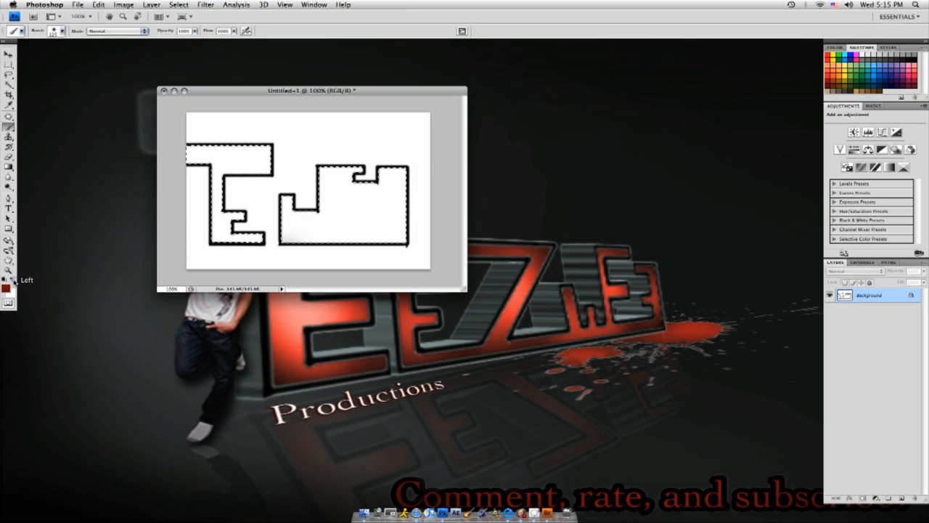
mouse_move(215, 124)
left_mouse_down()
mouse_move(239, 136)
mouse_move(241, 161)
mouse_move(153, 190)
mouse_move(178, 182)
mouse_move(435, 228)
left_mouse_up()
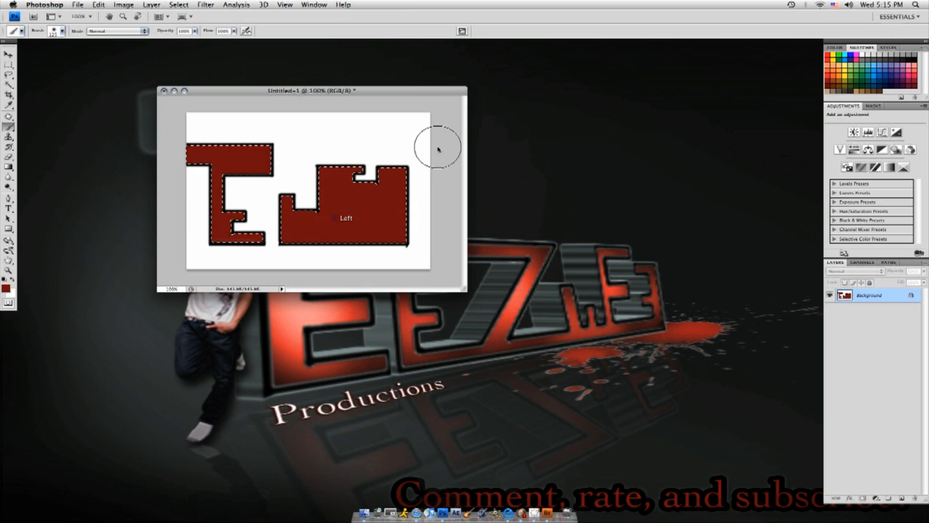
- Paint soft white highlights inside both selected shapes with the brush at a strongly reduced opacity
left_click(15, 279)
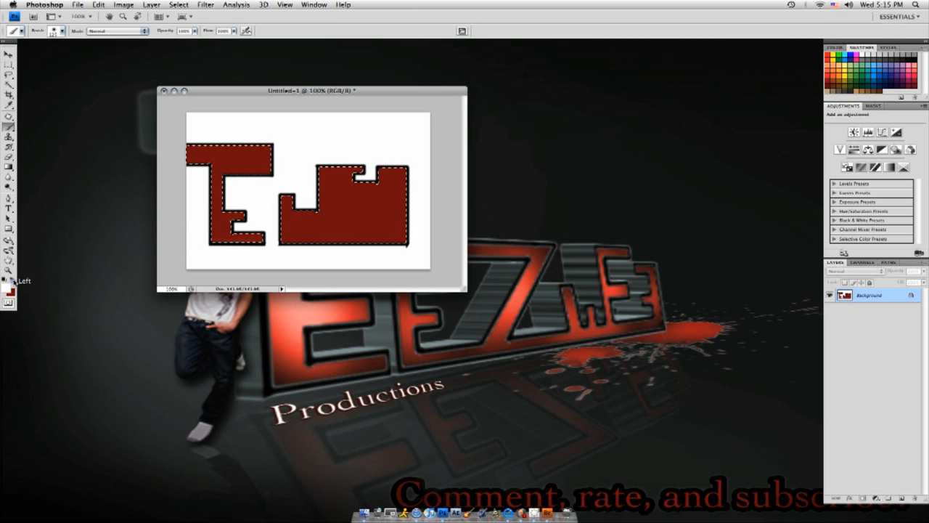
mouse_move(198, 34)
left_mouse_down()
mouse_move(201, 51)
mouse_move(191, 40)
left_mouse_up()
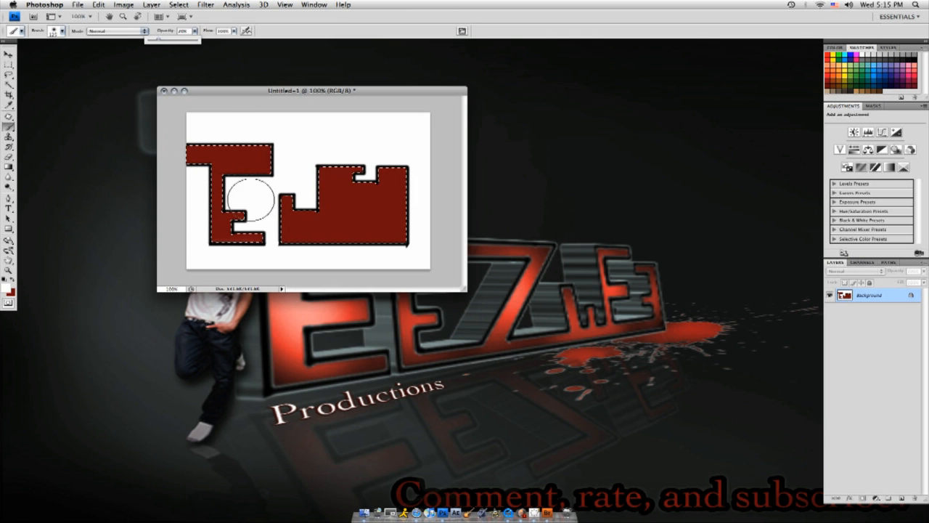
left_click(223, 183)
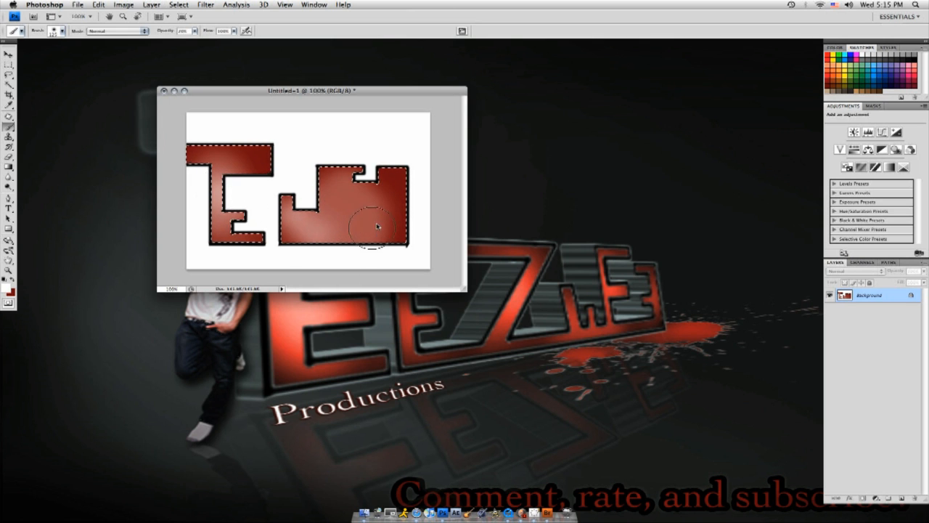
- Paint soft black shading along the edges and corners of both selected shapes
key("d")
mouse_move(174, 150)
left_mouse_down()
mouse_move(269, 120)
mouse_move(257, 135)
mouse_move(271, 144)
mouse_move(212, 129)
mouse_move(287, 159)
left_mouse_up()
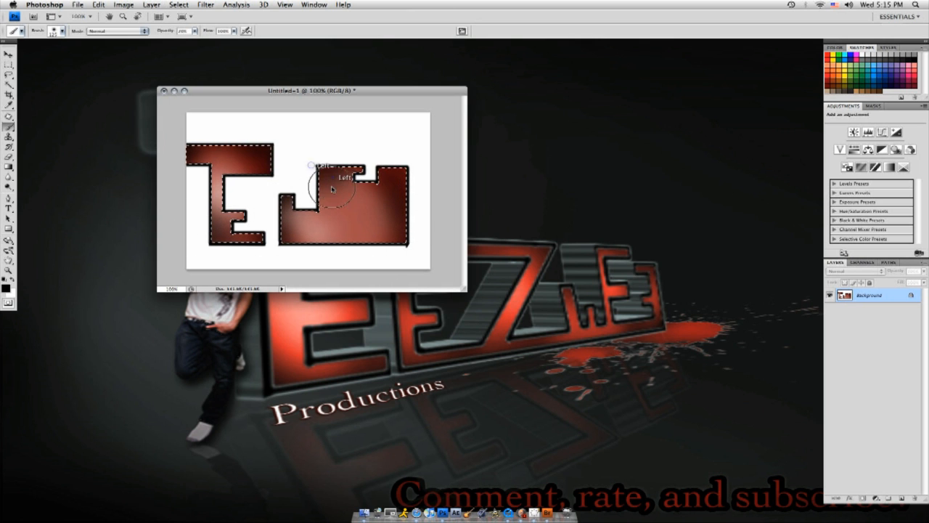
mouse_move(400, 249)
left_mouse_down()
mouse_move(314, 249)
mouse_move(327, 270)
mouse_move(362, 235)
left_mouse_up()
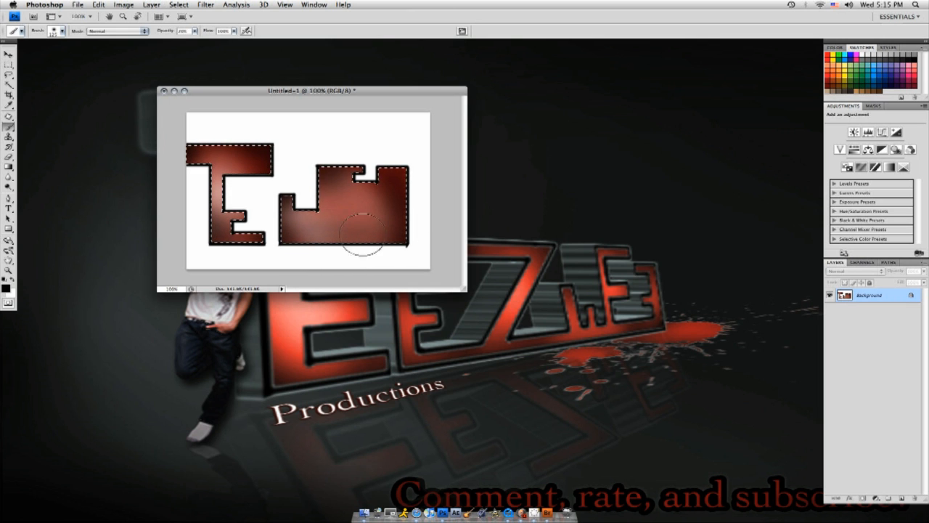
- Drop the shape selection, select the white surroundings with the Magic Wand and remove them using the Background Eraser
key("w")
left_click(317, 137)
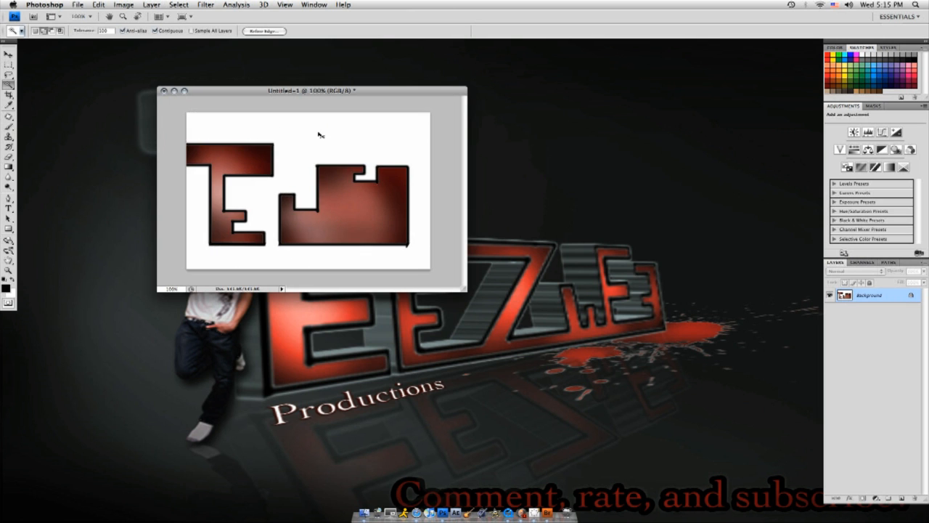
key("super+d")
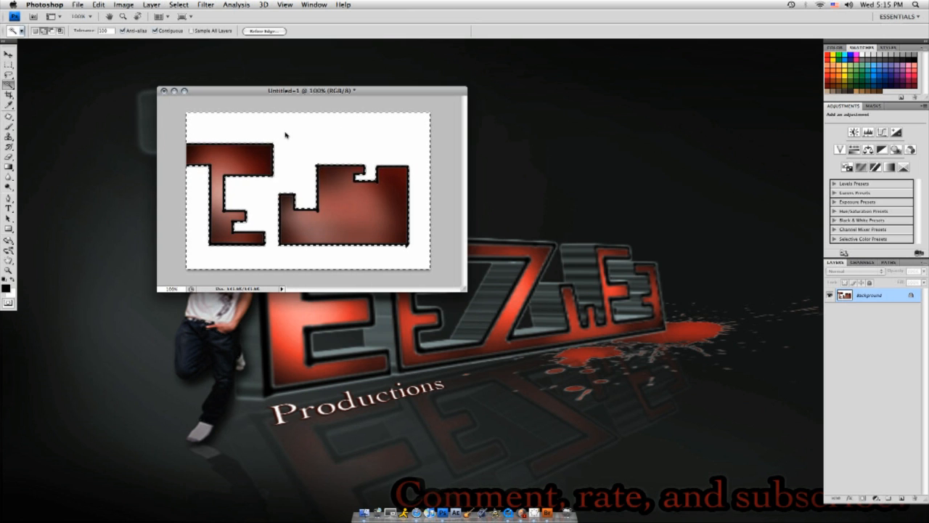
left_click(9, 156)
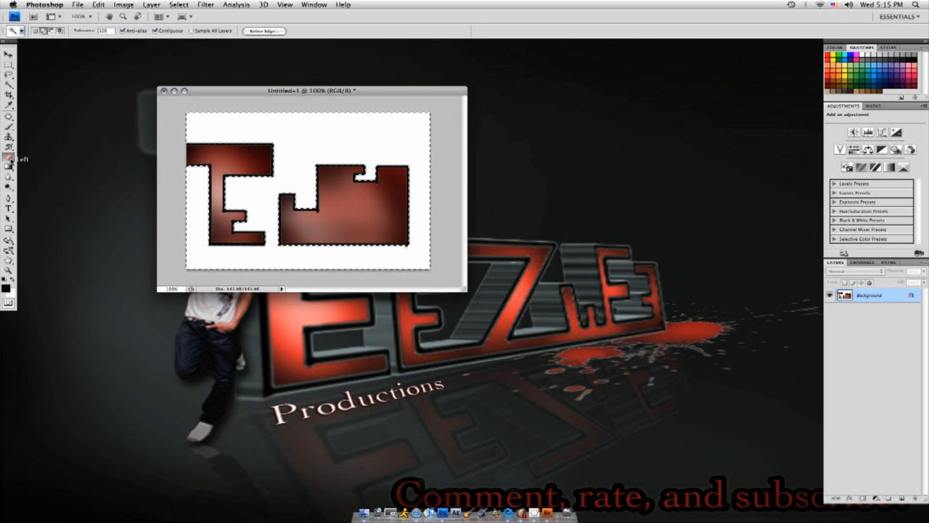
left_click(58, 163)
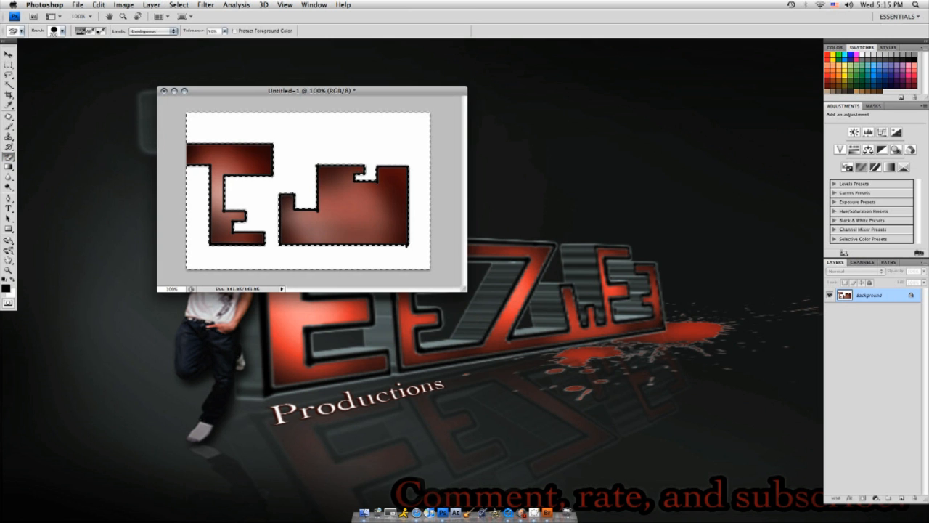
left_click(302, 176)
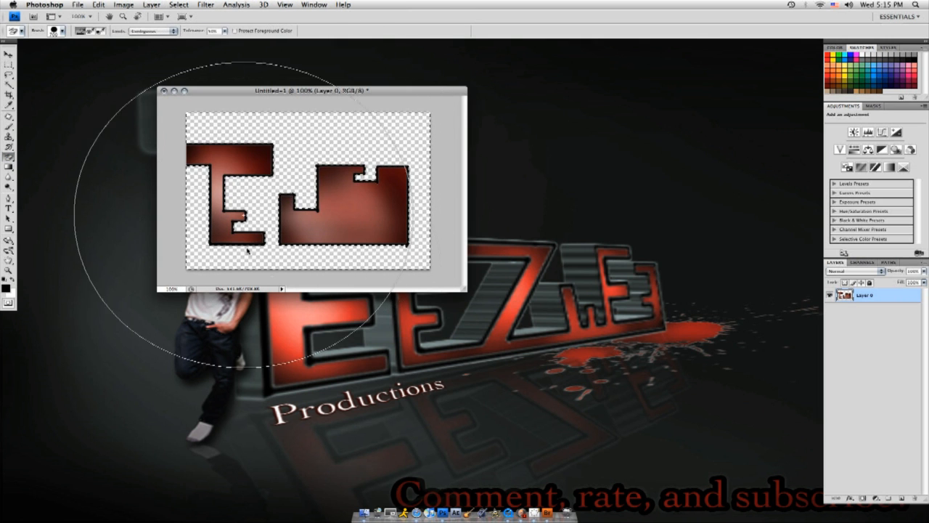
- Drop the selection around the lettering and create a new blank white document with the preset settings
key("super+d")
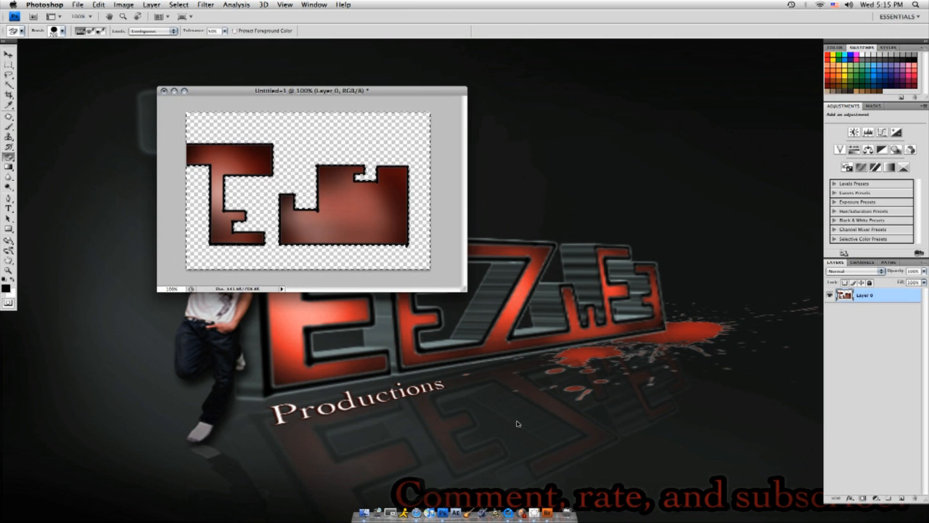
left_click_drag(323, 91, 547, 92)
key("v")
left_click(83, 5)
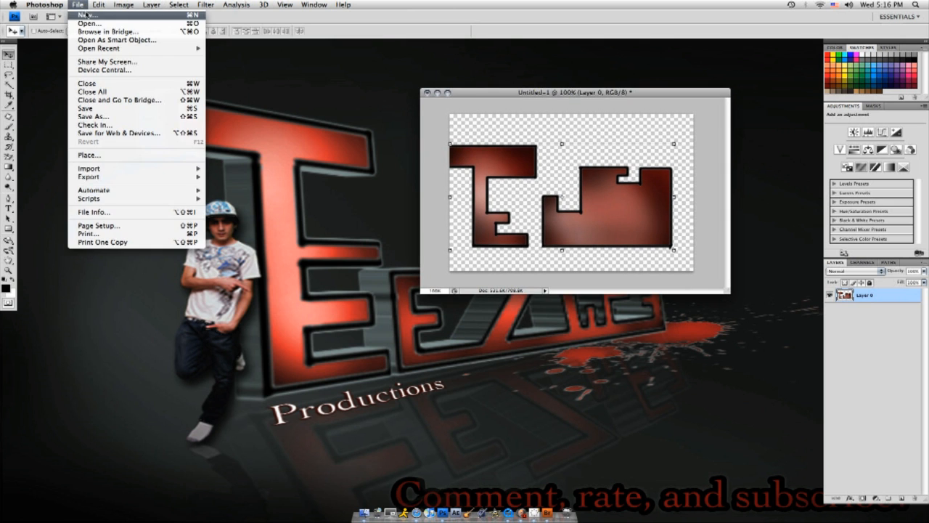
left_click(87, 14)
left_click(566, 145)
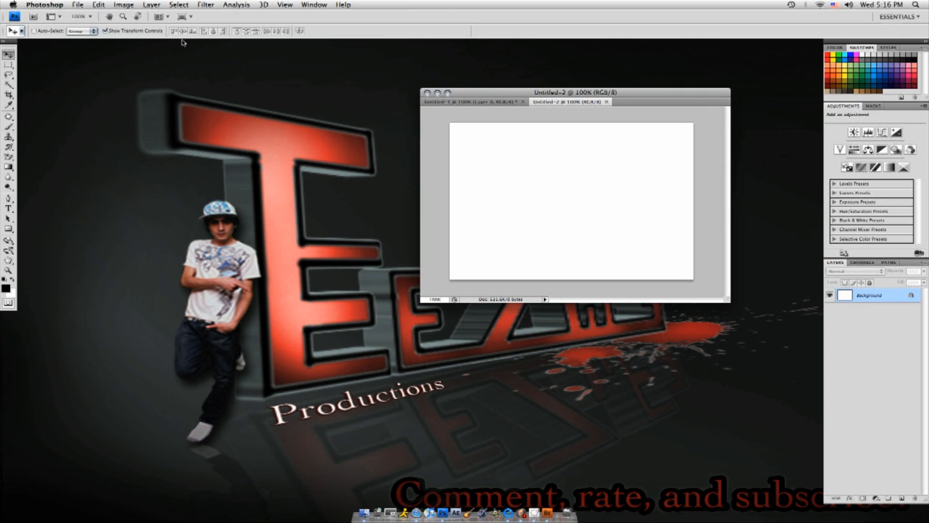
- Separate the new blank document into its own floating window beside the lettering document
left_click_drag(566, 108, 164, 103)
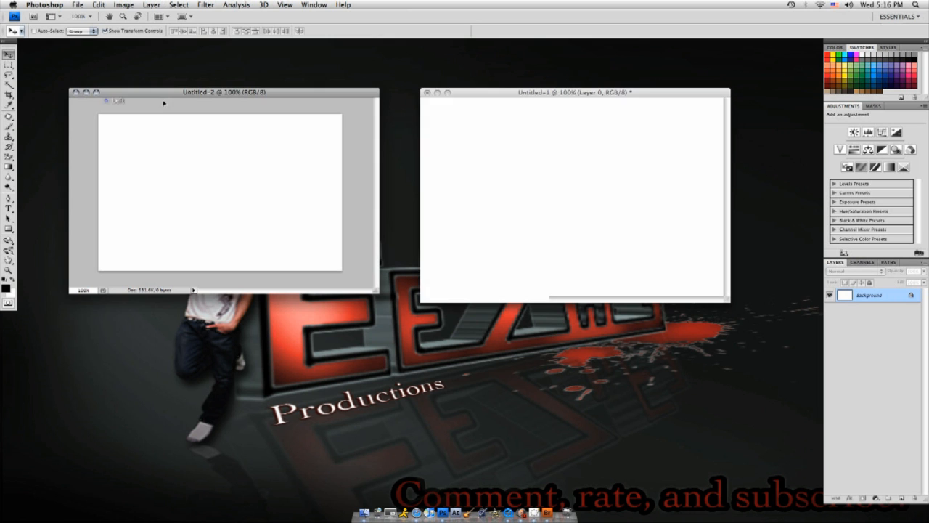
left_click(231, 116)
left_click(516, 145)
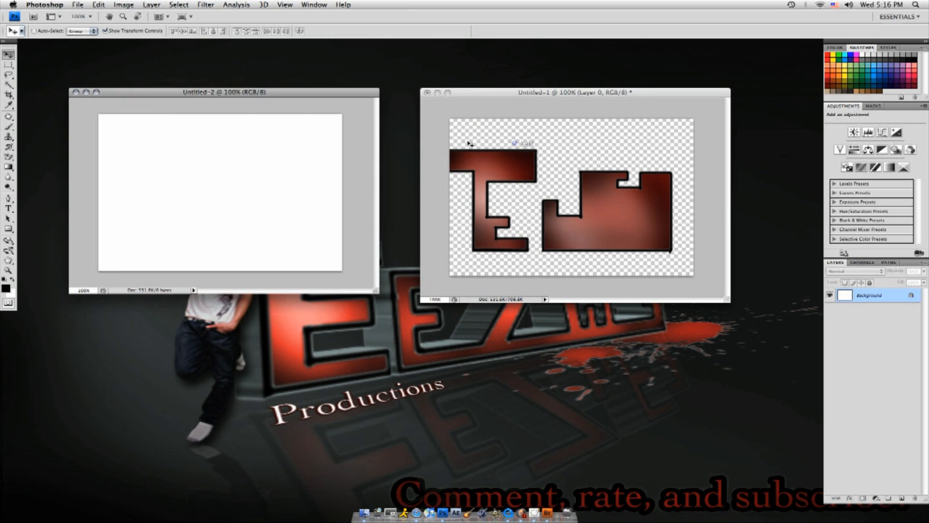
left_click_drag(284, 94, 285, 120)
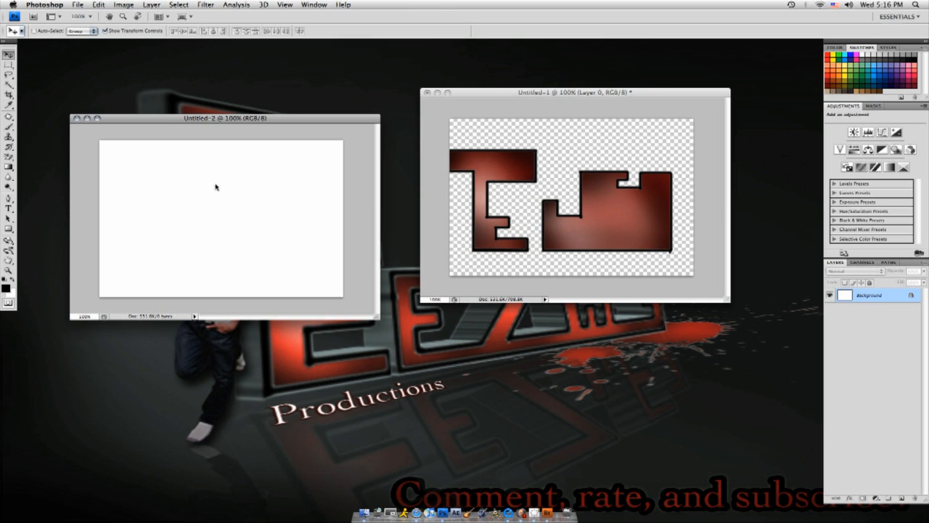
- Cover the whole white canvas with black using the brush at 100% opacity
key("b")
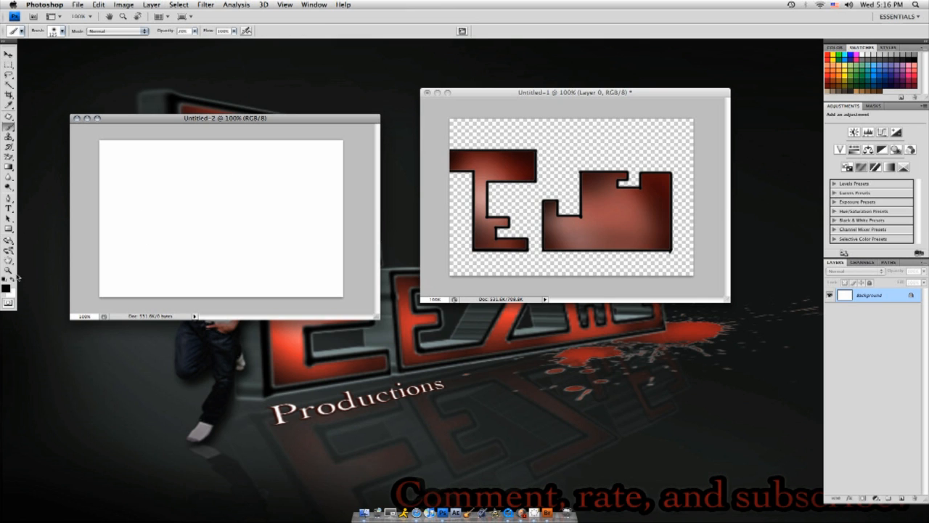
left_click(194, 31)
left_click_drag(194, 41, 238, 41)
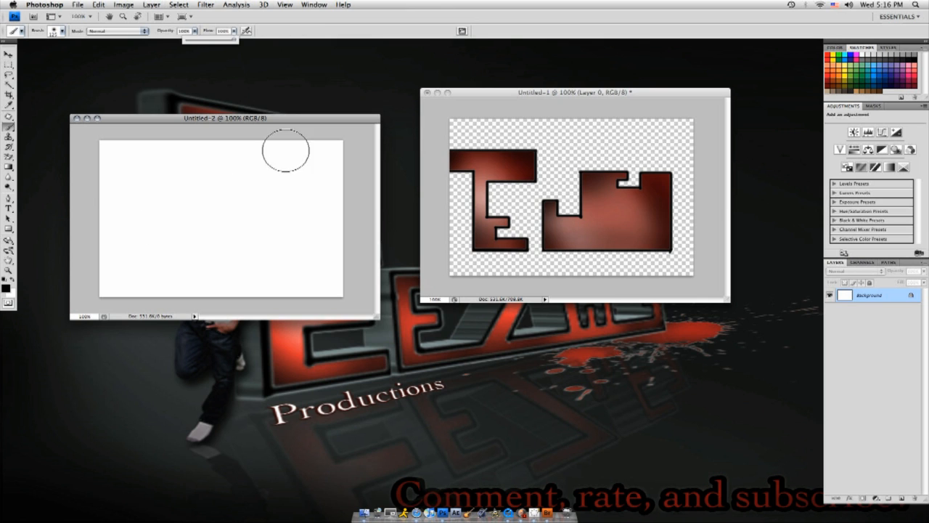
mouse_move(281, 152)
left_mouse_down()
mouse_move(51, 160)
mouse_move(52, 214)
mouse_move(211, 211)
mouse_move(218, 301)
mouse_move(124, 269)
mouse_move(276, 271)
mouse_move(179, 271)
mouse_move(177, 191)
mouse_move(263, 194)
left_mouse_up()
left_click_drag(254, 119, 257, 81)
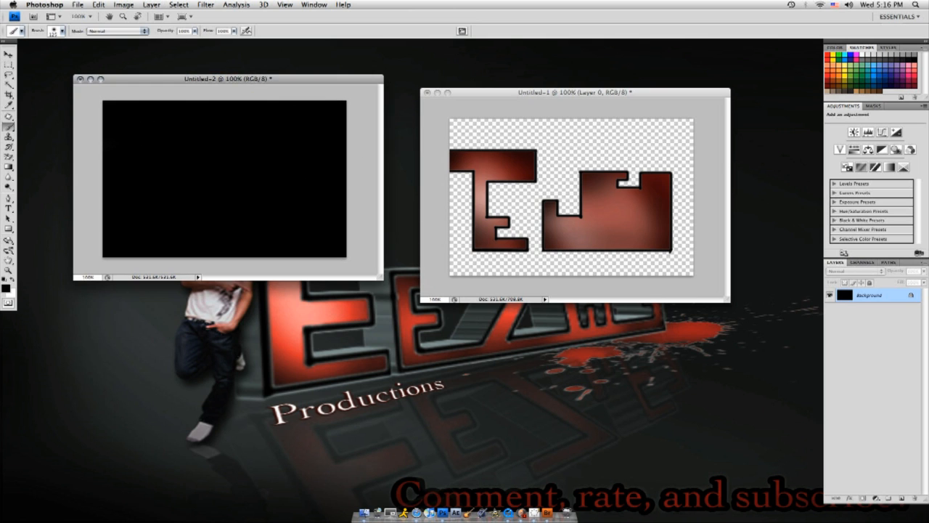
- Paint a faint white glow over the lower-left part of the black canvas with the brush at very low opacity
left_click(194, 31)
left_click_drag(196, 41, 156, 46)
left_click(12, 284)
mouse_move(143, 267)
left_mouse_down()
mouse_move(98, 225)
mouse_move(136, 259)
mouse_move(167, 267)
mouse_move(153, 227)
mouse_move(89, 186)
mouse_move(166, 256)
mouse_move(227, 279)
mouse_move(133, 224)
mouse_move(220, 258)
mouse_move(155, 197)
left_mouse_up()
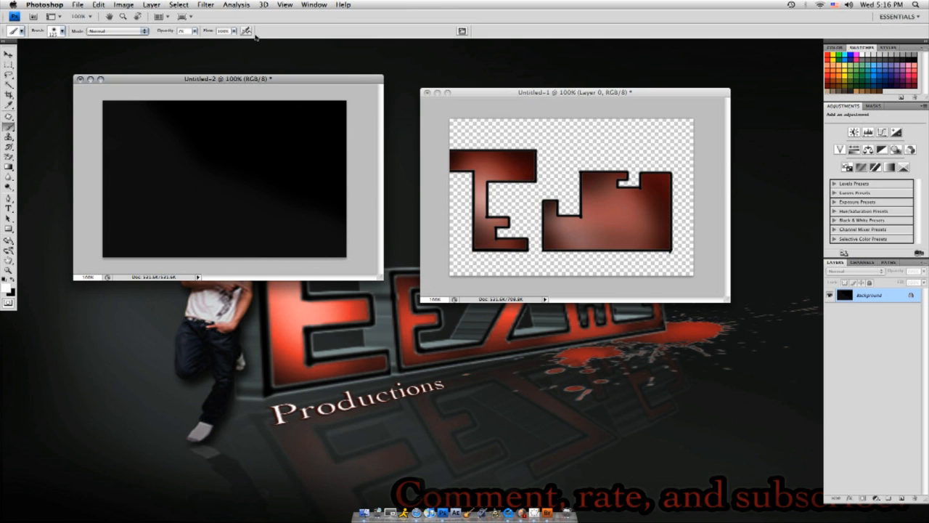
- Soften the painted glow with a Gaussian Blur of 25.1 pixels radius
left_click(208, 5)
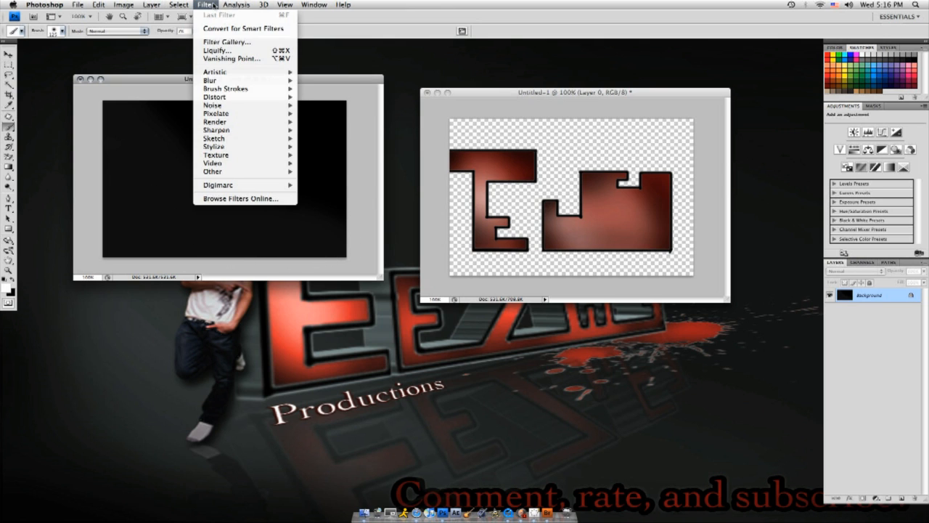
mouse_move(231, 81)
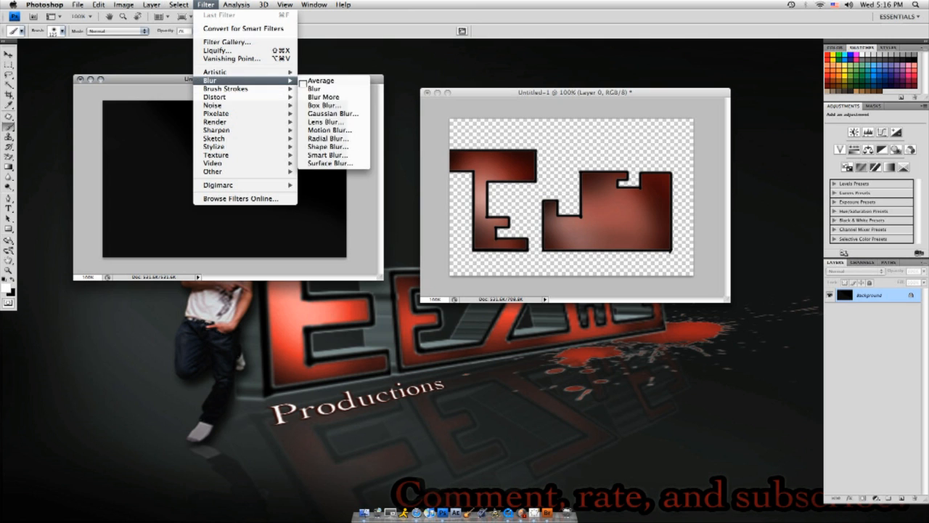
left_click(332, 113)
left_click_drag(636, 220, 617, 216)
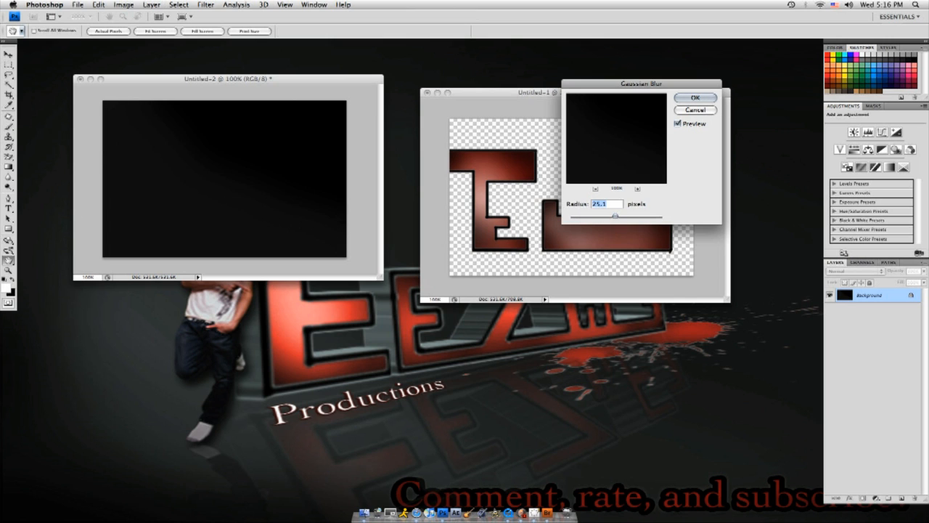
left_click(685, 98)
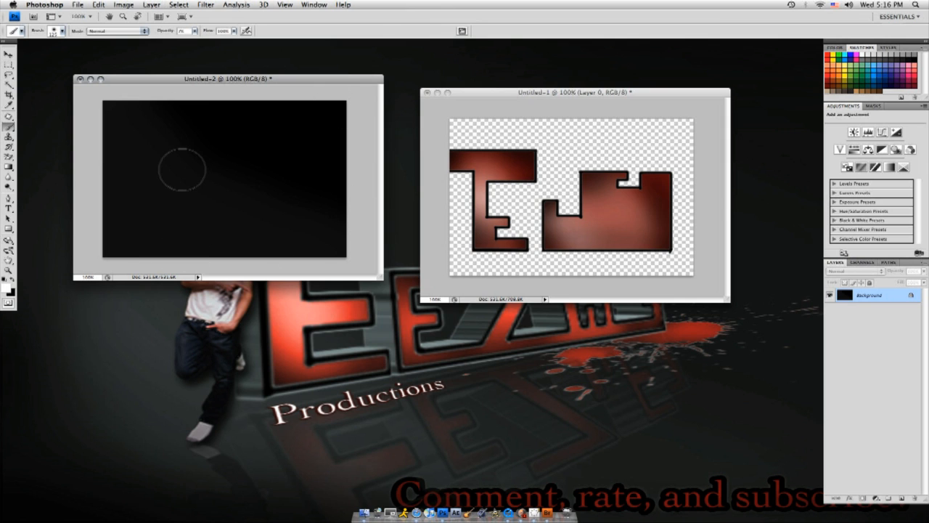
- Brighten the lower-left glow with another faint white brush pass and smooth it with a second, stronger Gaussian Blur
mouse_move(194, 258)
left_mouse_down()
mouse_move(134, 238)
mouse_move(137, 248)
mouse_move(106, 135)
mouse_move(160, 146)
left_mouse_up()
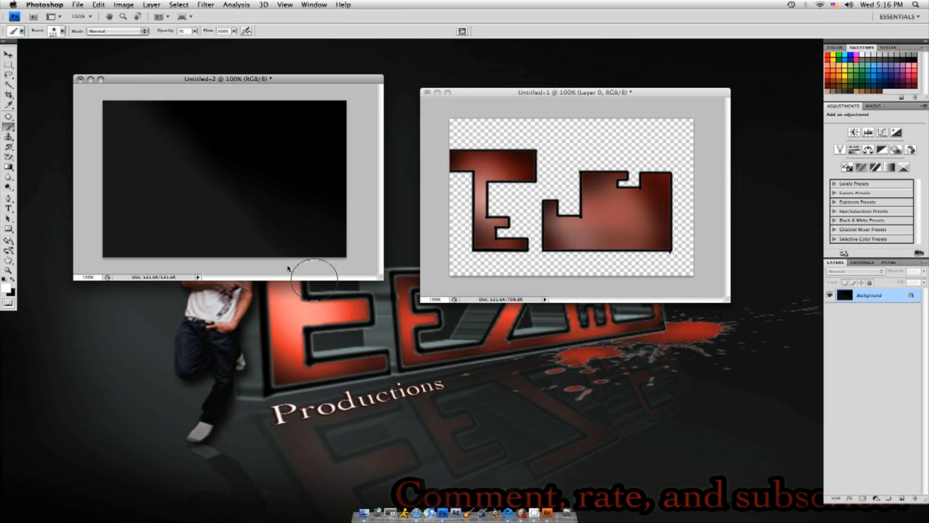
left_click(210, 5)
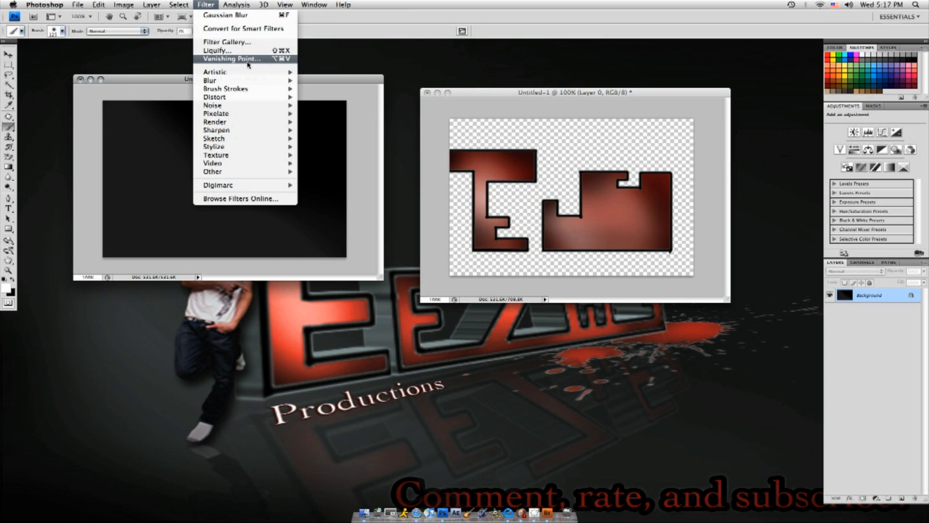
mouse_move(240, 82)
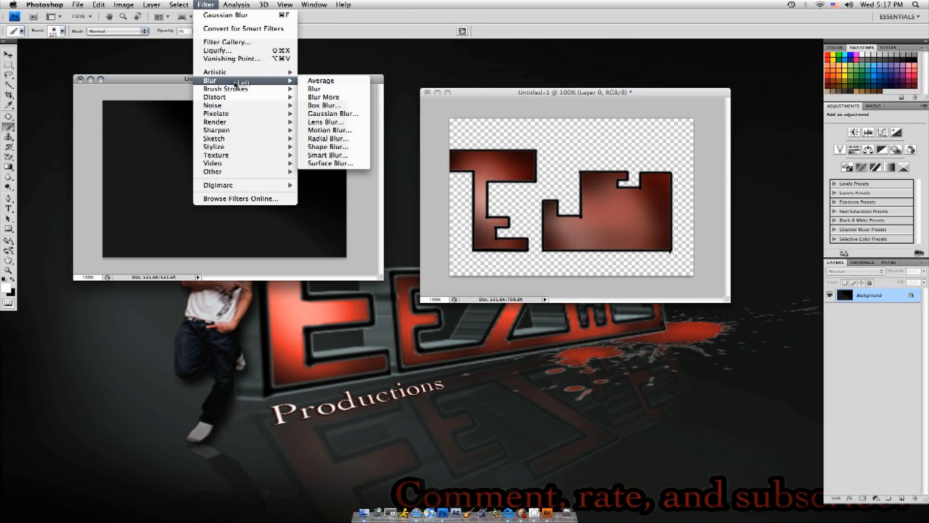
left_click(330, 113)
left_click_drag(621, 217, 629, 217)
left_click(694, 98)
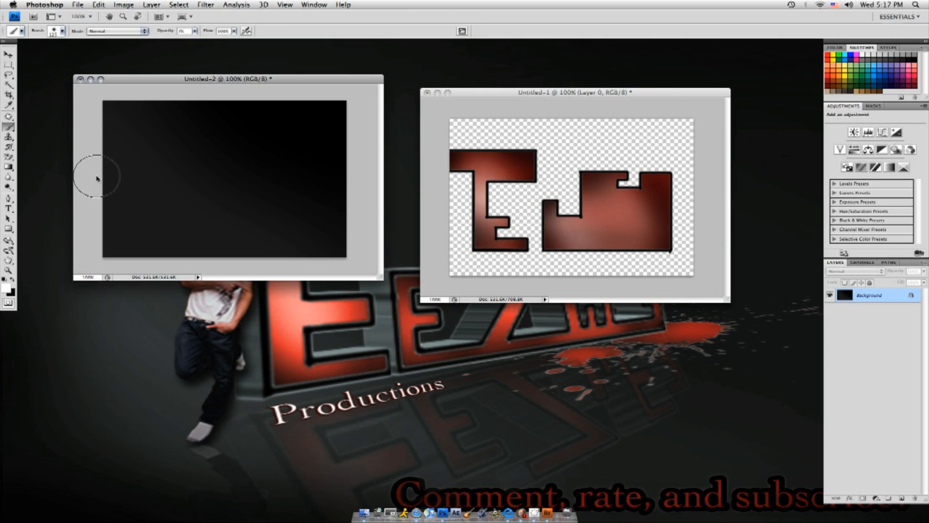
- Copy the red lettering from its transparent document onto the dark gradient canvas with the Move tool
key("v")
left_click_drag(221, 78, 215, 85)
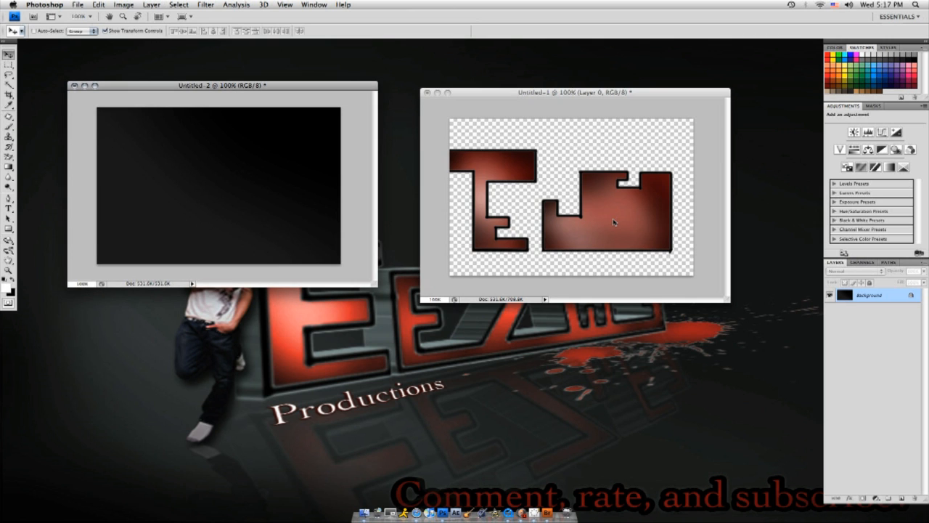
left_click(635, 219)
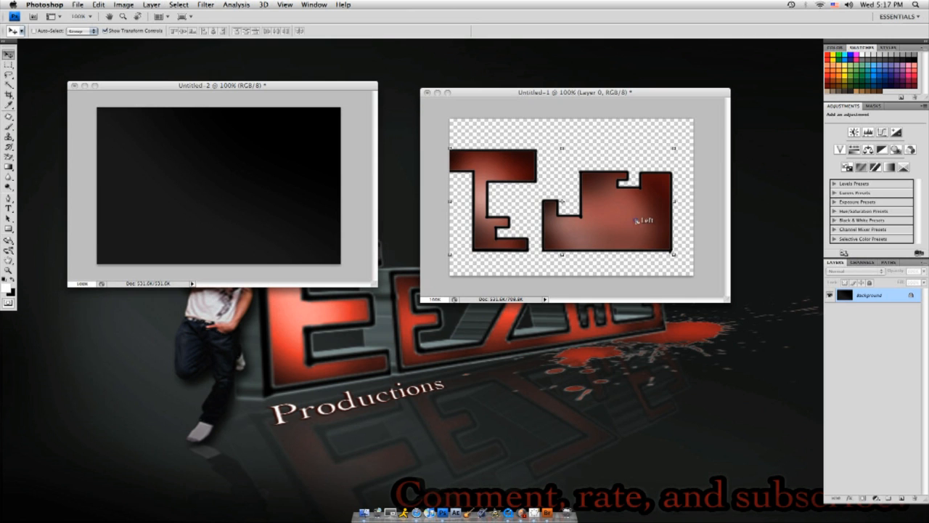
left_click_drag(617, 223, 279, 191)
- Scale the lettering to about 77.7% and centre it on the dark canvas
key("ctrl+t")
left_click_drag(335, 234, 284, 213)
left_click_drag(234, 178, 251, 187)
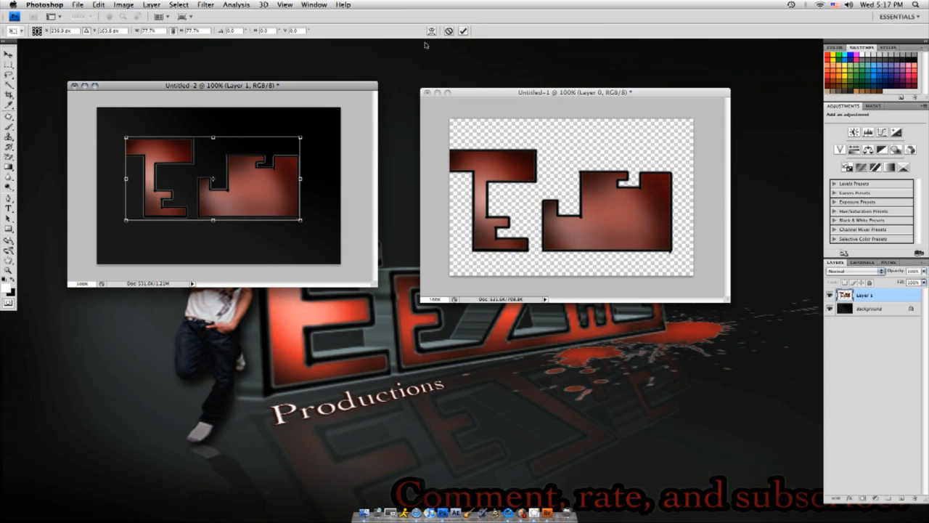
left_click(464, 31)
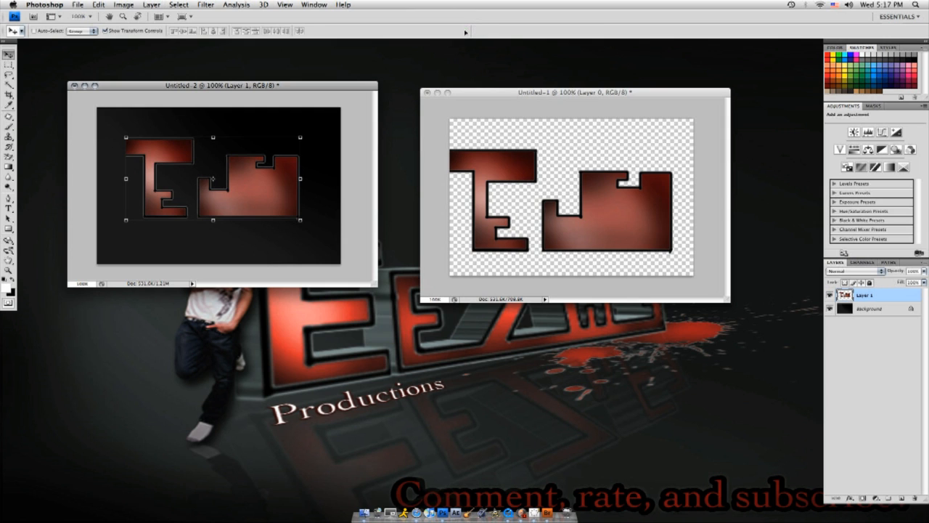
left_click_drag(269, 184, 268, 187)
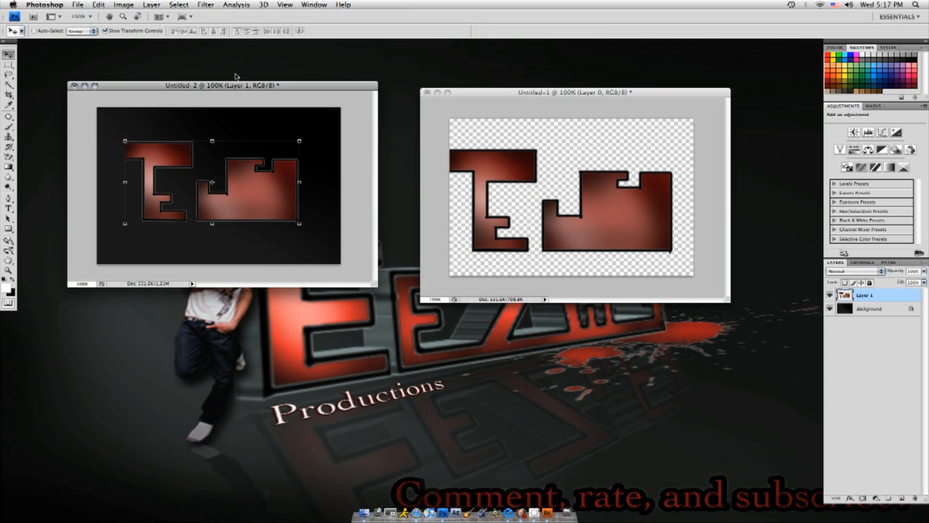
- Convert the lettering layer into a 3D postcard and rotate it sideways so the letters recede towards the right
left_click(263, 5)
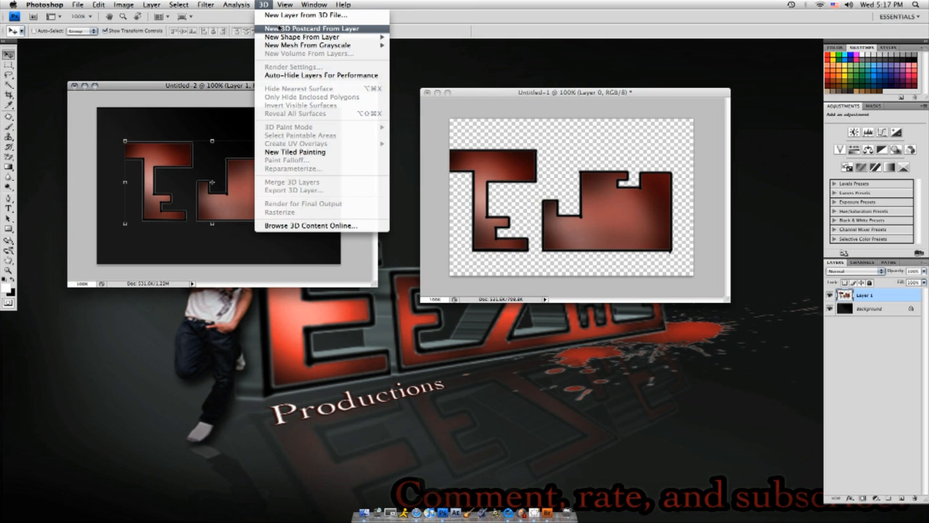
left_click(276, 27)
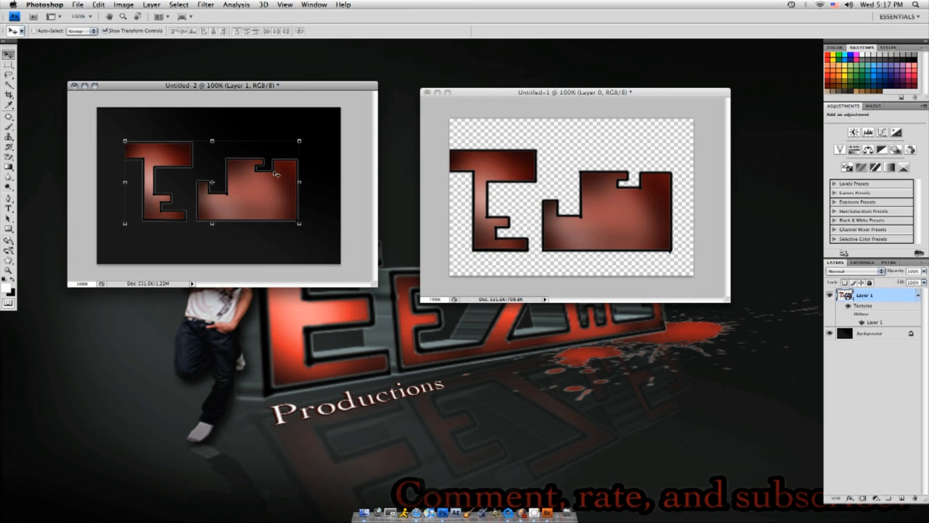
key("k")
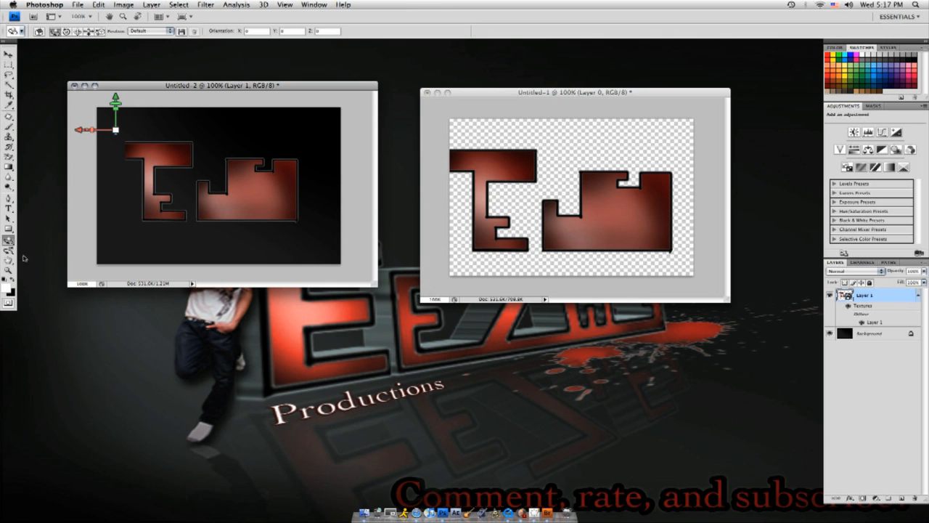
left_click_drag(222, 206, 265, 209)
- Fine-tune the position of the rotated lettering on the dark canvas with the Move tool
key("v")
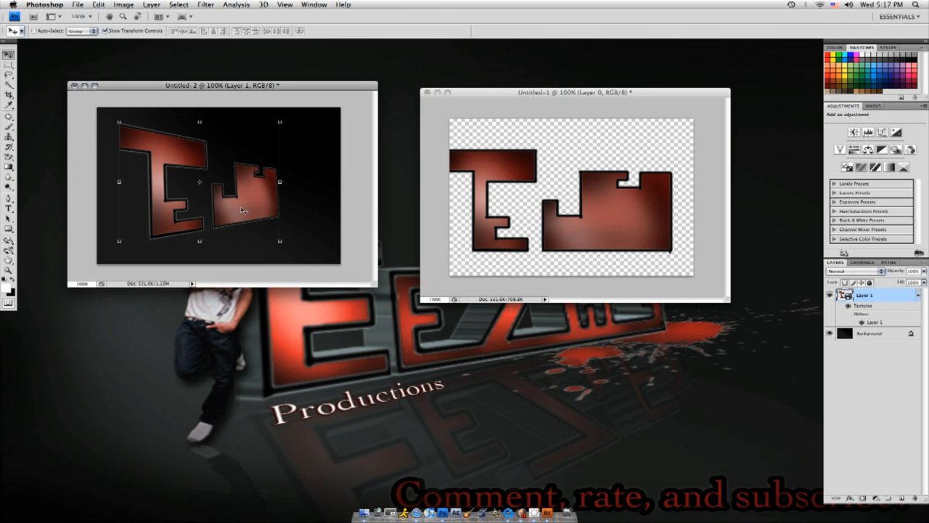
left_click_drag(218, 215, 234, 212)
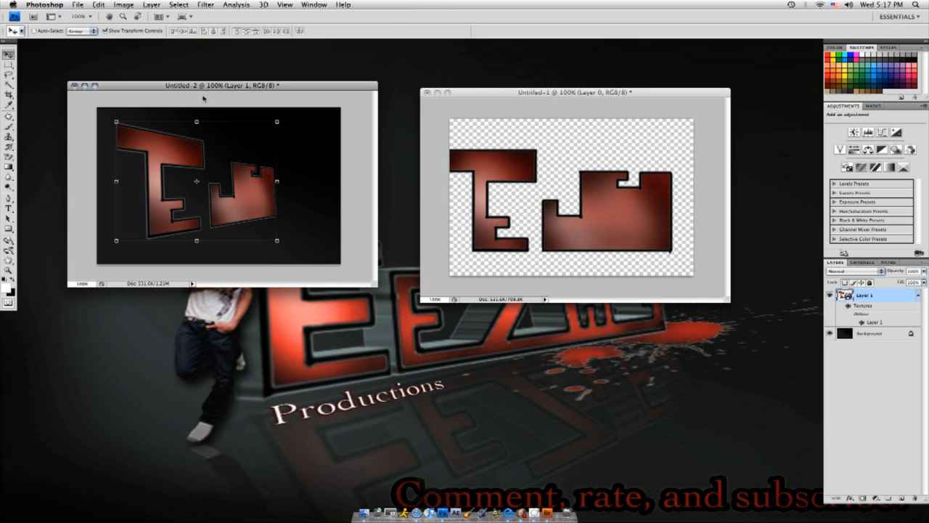
left_click(265, 5)
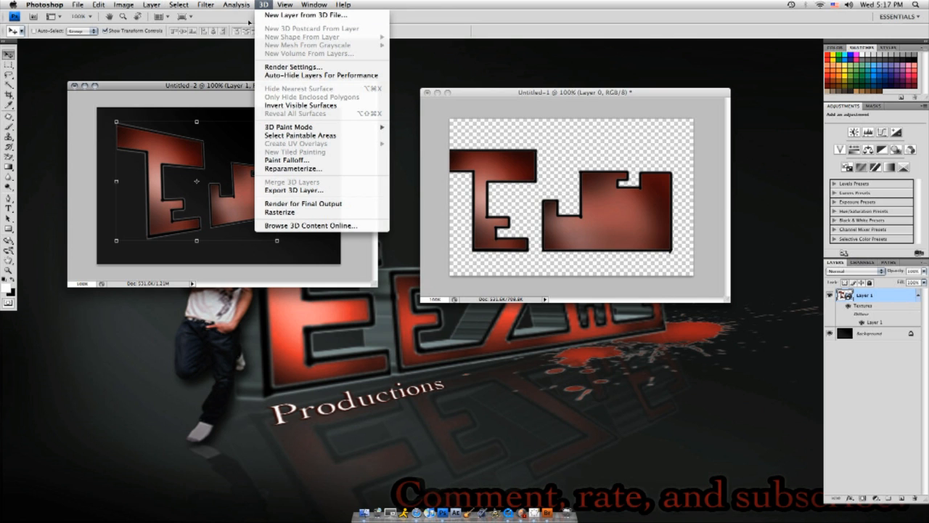
left_click(249, 25)
left_click_drag(214, 202, 217, 203)
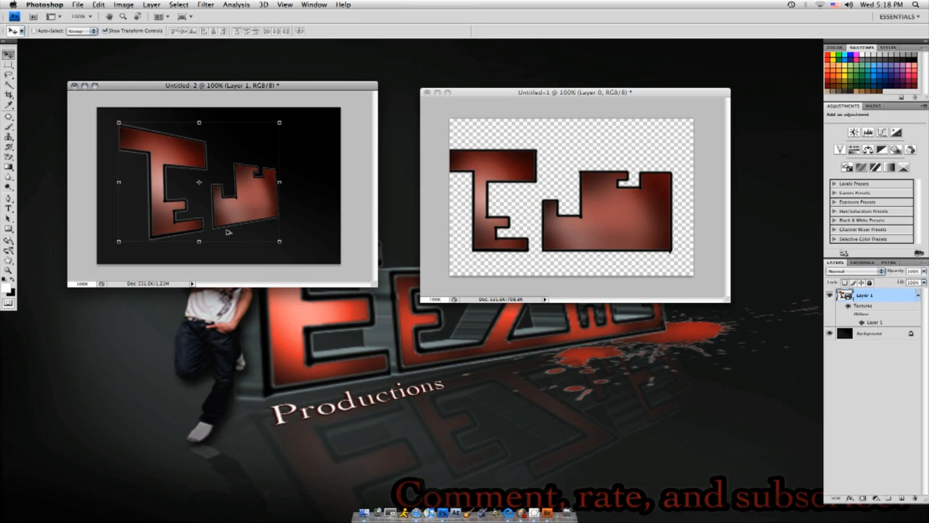
- Duplicate the lettering layer repeatedly up to copy 14, shifting each copy slightly to the right to build extruded depth
key("super+j")
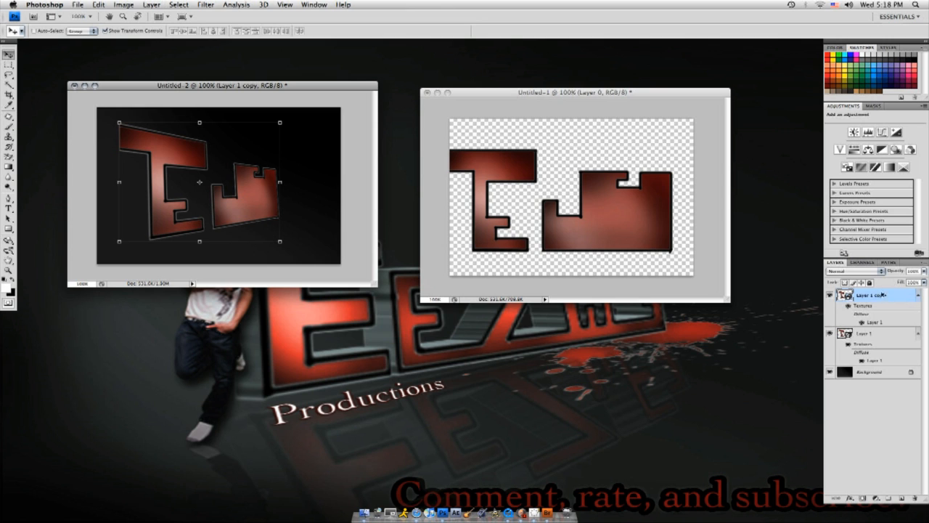
key("alt+Right")
key("alt+Right")
key("alt+Right")
key("alt+Right")
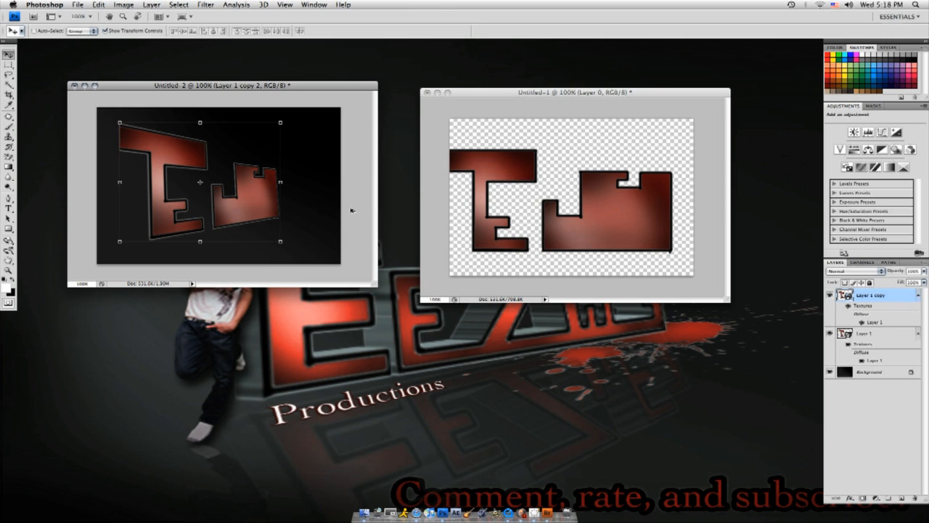
key("alt+Right")
key("alt+Right")
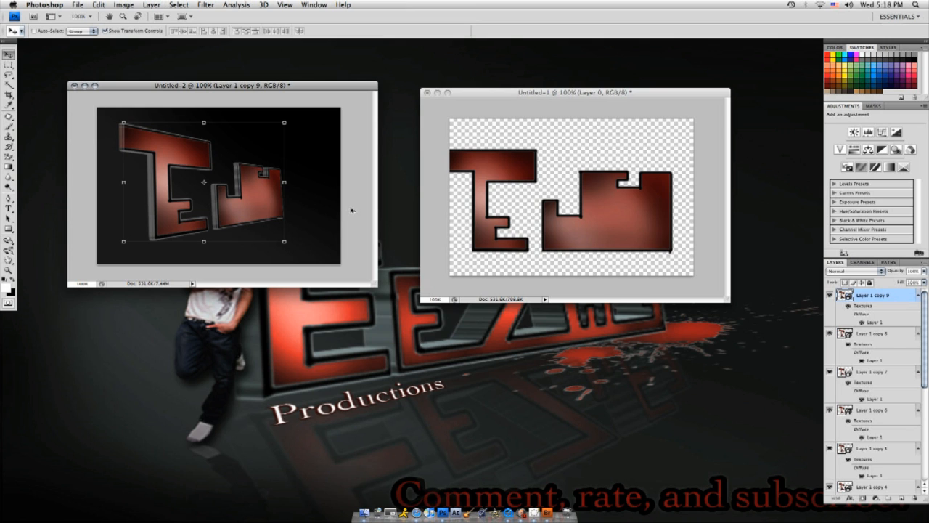
key("alt+Right")
key("alt+Right")
key("alt+Right")
key("alt+Right")
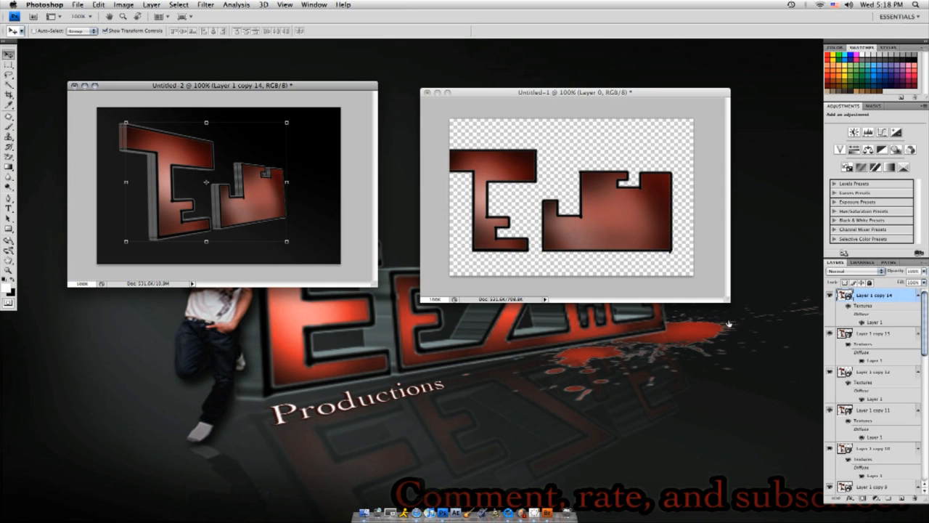
- Merge all the stacked lettering duplicates, from Layer 1 copy through Layer 1 copy 14, into a single layer
left_click_drag(920, 303, 920, 456)
left_click(873, 450)
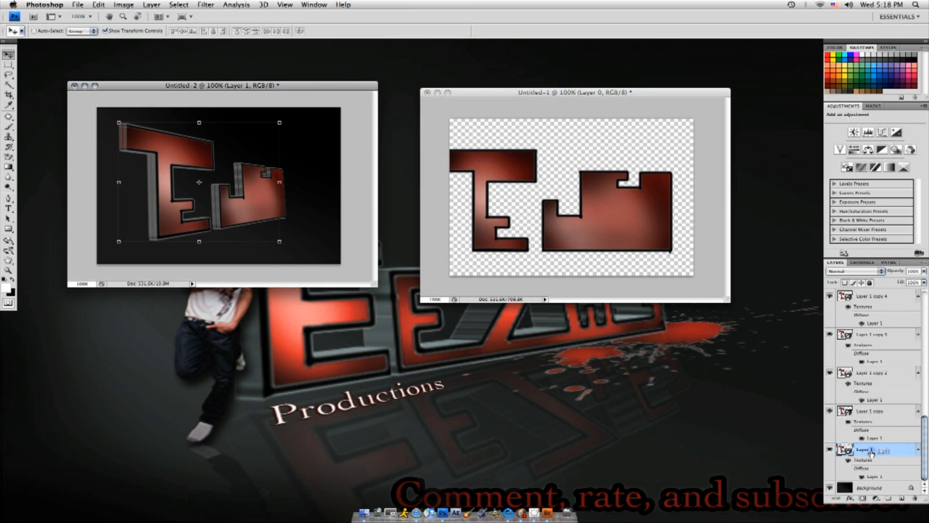
left_click(875, 411)
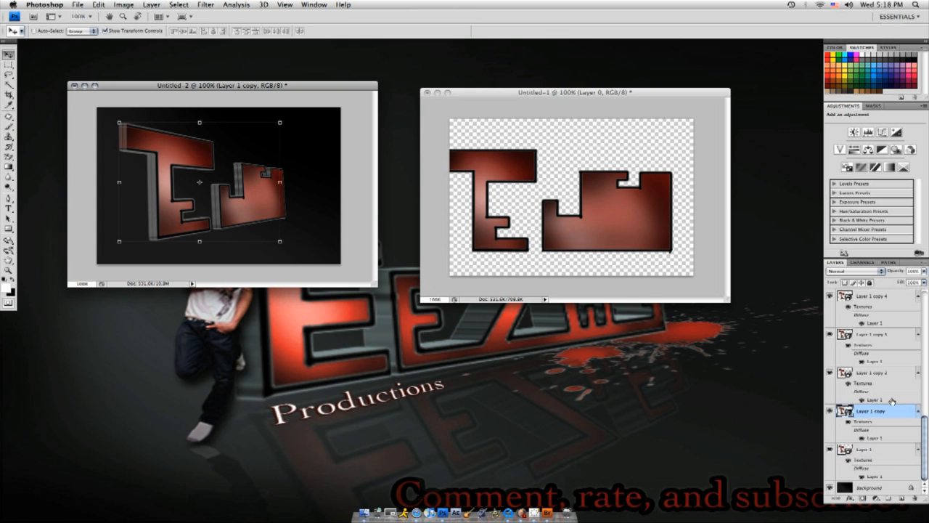
scroll(892, 377, "up", 10)
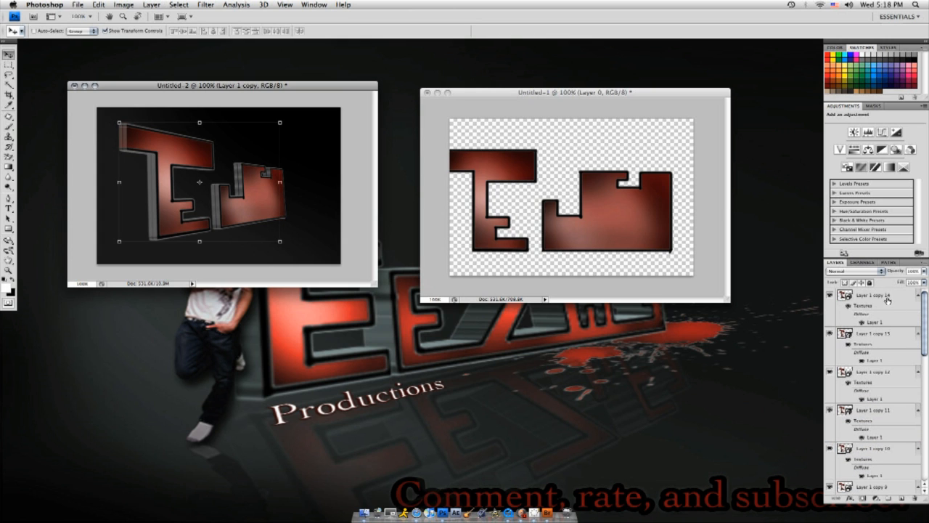
left_click(875, 295, "shift")
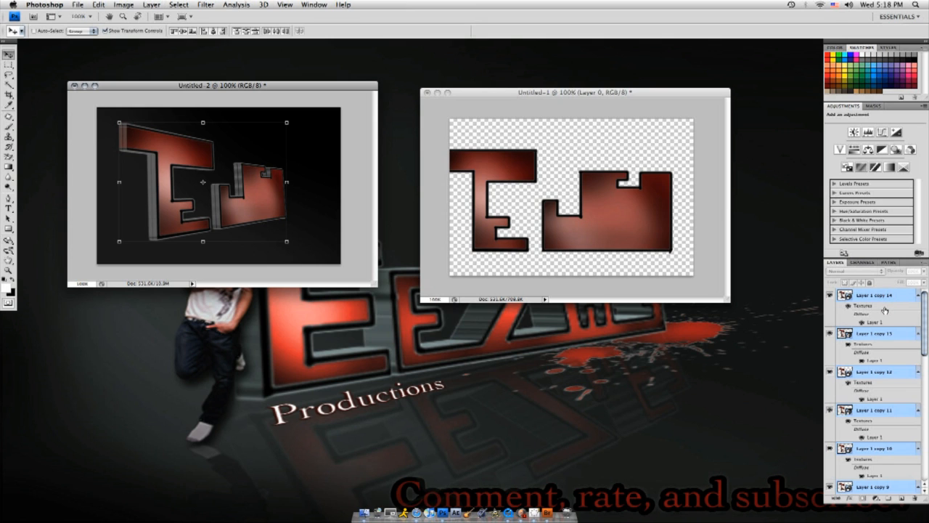
key("super+e")
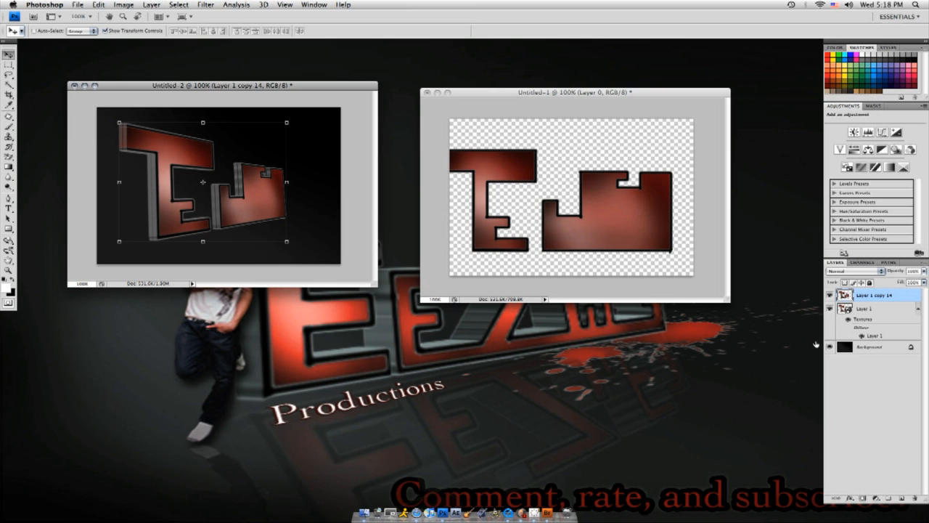
- Place Layer 1 above the merged extrusion layer and shift it slightly right to form the front face
left_click(869, 308)
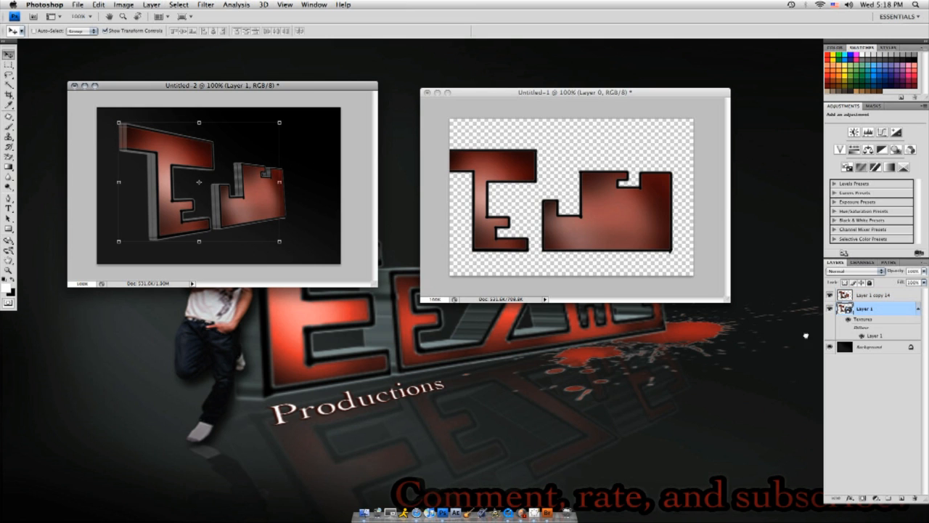
left_click_drag(863, 315, 871, 293)
left_click_drag(167, 222, 178, 223)
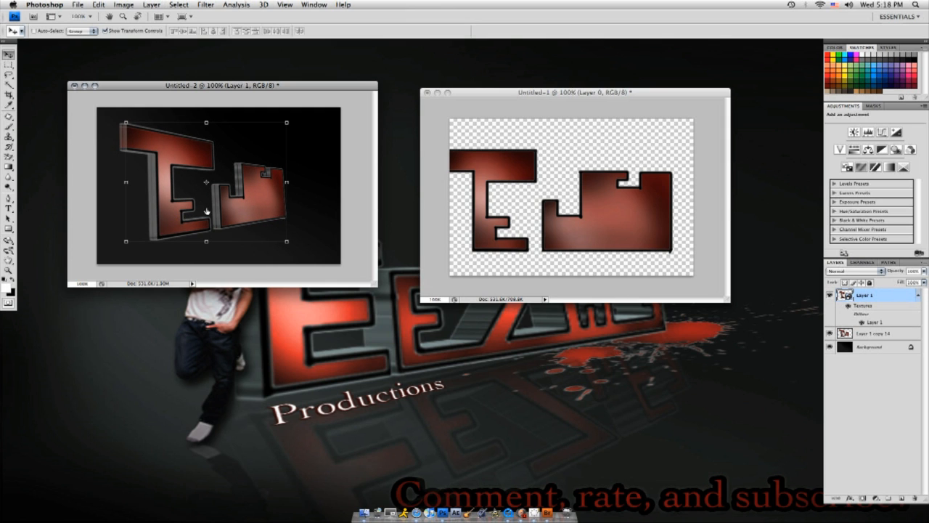
- Colorize the merged extrusion layer dark green with Hue/Saturation: hue 126, saturation 24, lightness -34
left_click(864, 331)
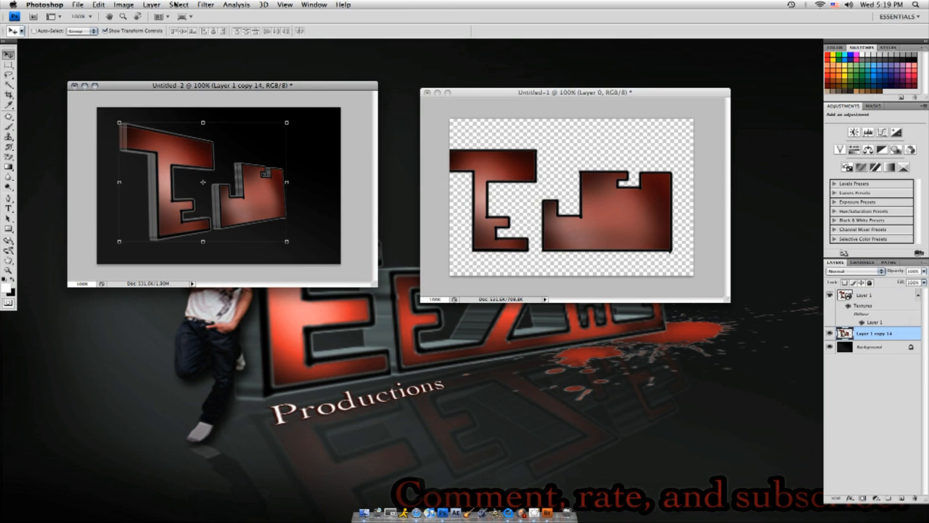
left_click(124, 5)
mouse_move(146, 28)
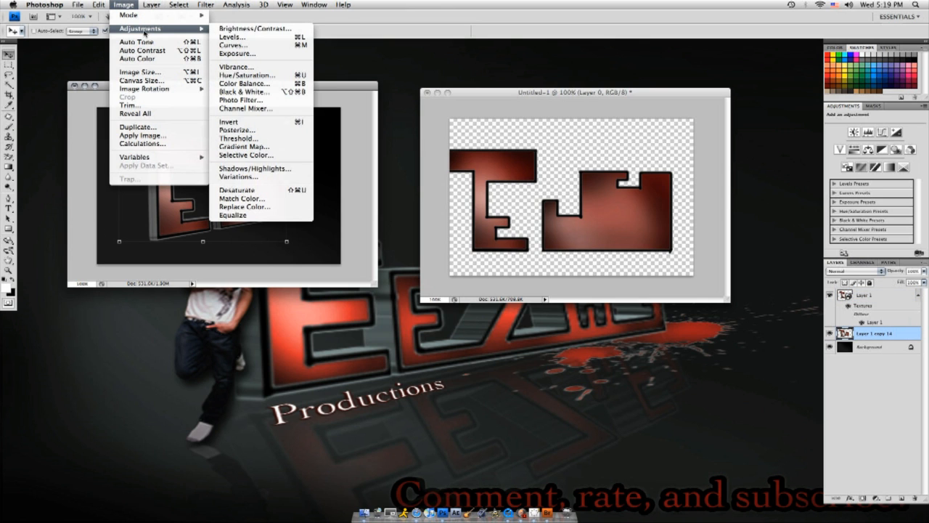
left_click(262, 75)
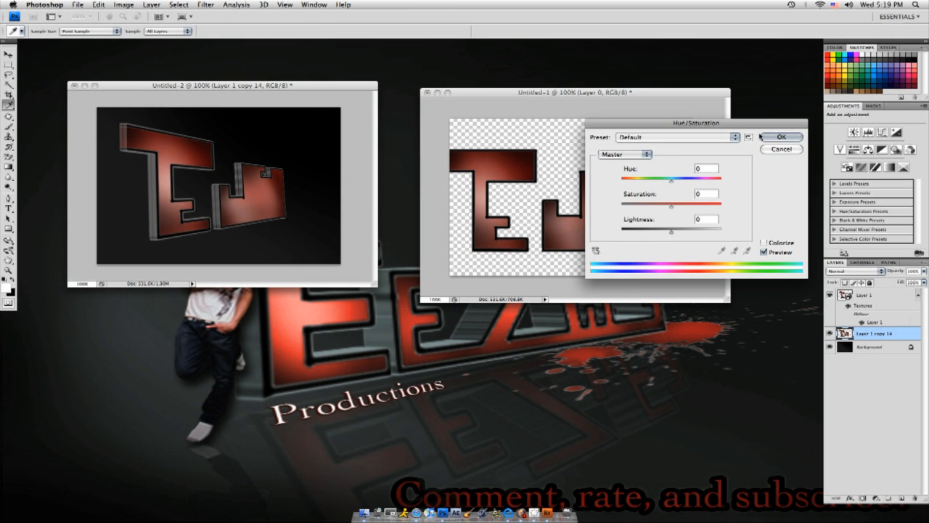
left_click(764, 242)
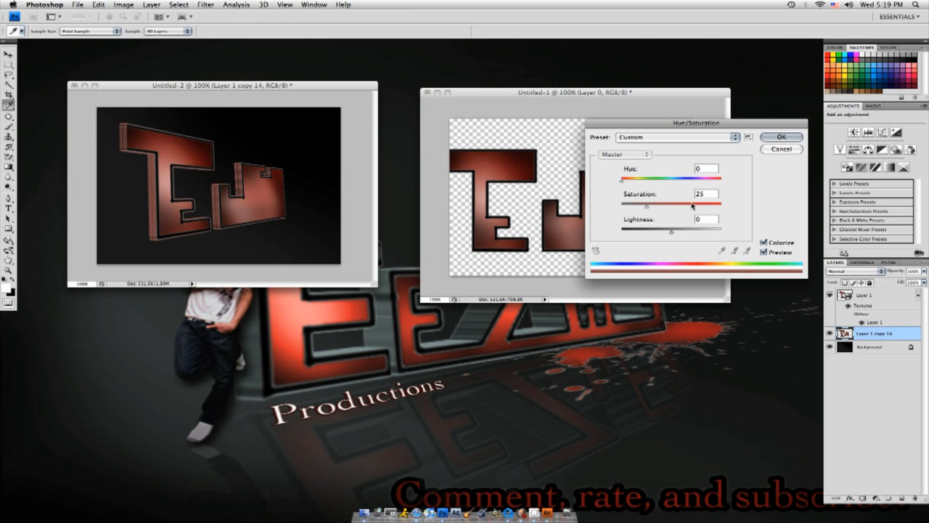
left_click_drag(622, 180, 670, 181)
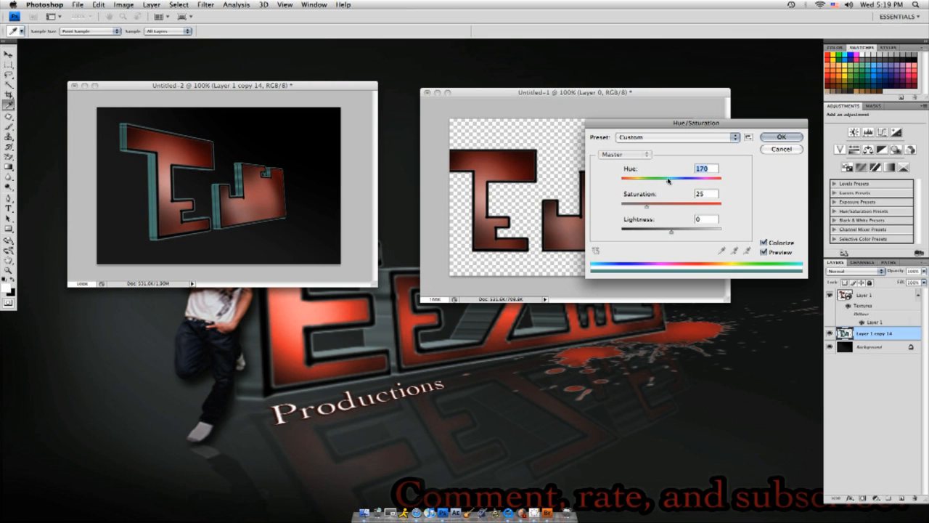
left_click_drag(646, 206, 622, 210)
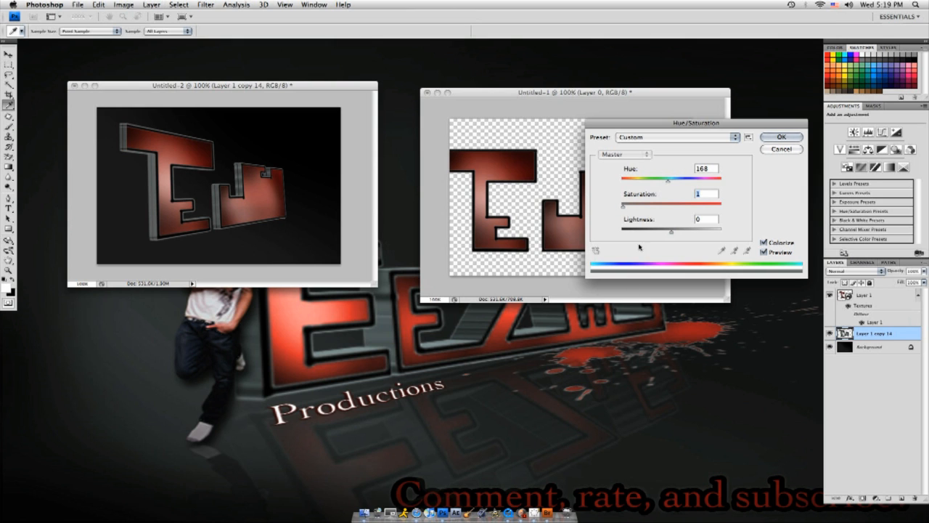
mouse_move(672, 231)
left_mouse_down()
mouse_move(659, 232)
mouse_move(668, 231)
left_mouse_up()
left_click_drag(665, 184, 646, 208)
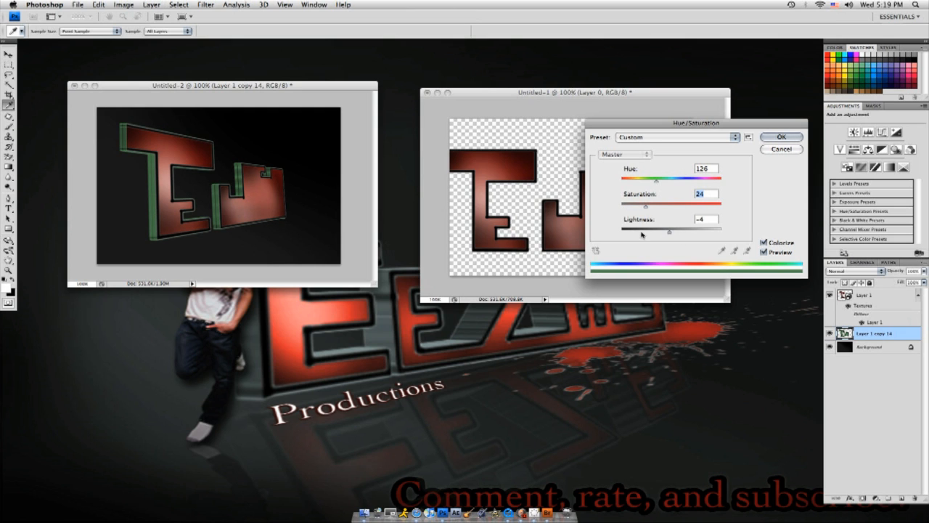
mouse_move(668, 231)
left_mouse_down()
mouse_move(644, 232)
mouse_move(684, 232)
mouse_move(653, 231)
left_mouse_up()
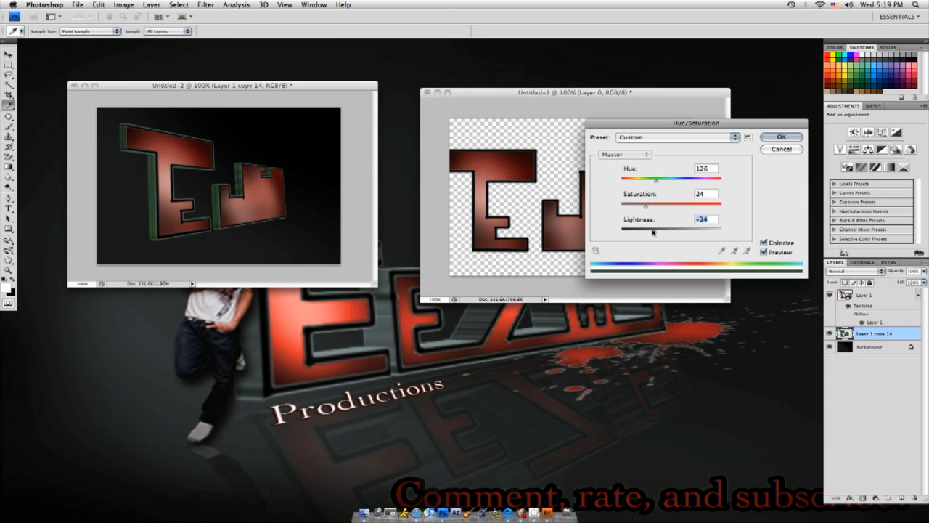
left_click(775, 138)
- Enlarge the Untitled-2 window and merge the front lettering layer with the green extrusion layer
key("v")
left_click_drag(273, 82, 369, 99)
left_click_drag(470, 302, 600, 363)
left_click(628, 93)
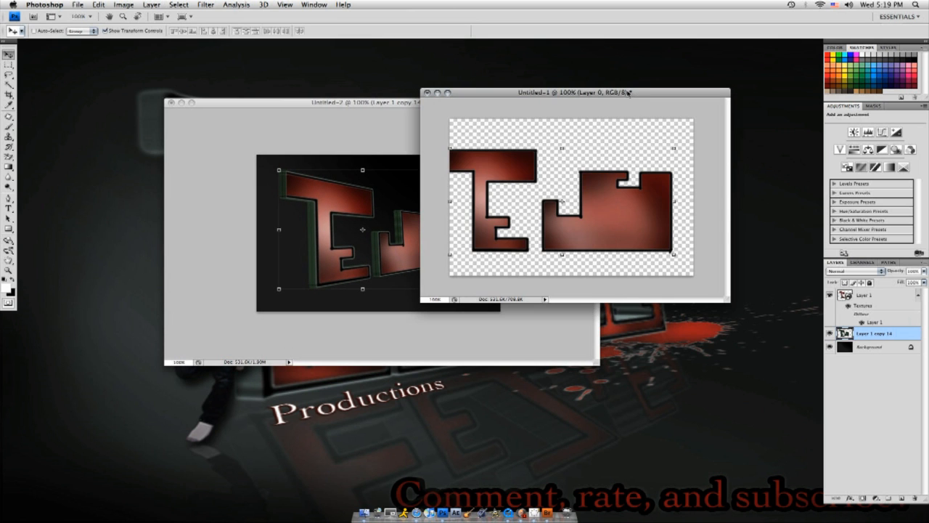
left_click(326, 188)
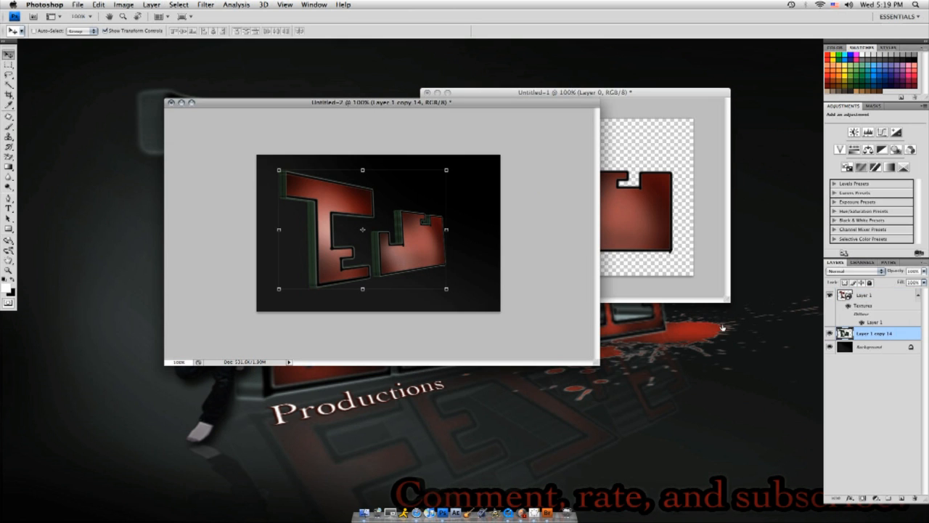
left_click(865, 294, "shift")
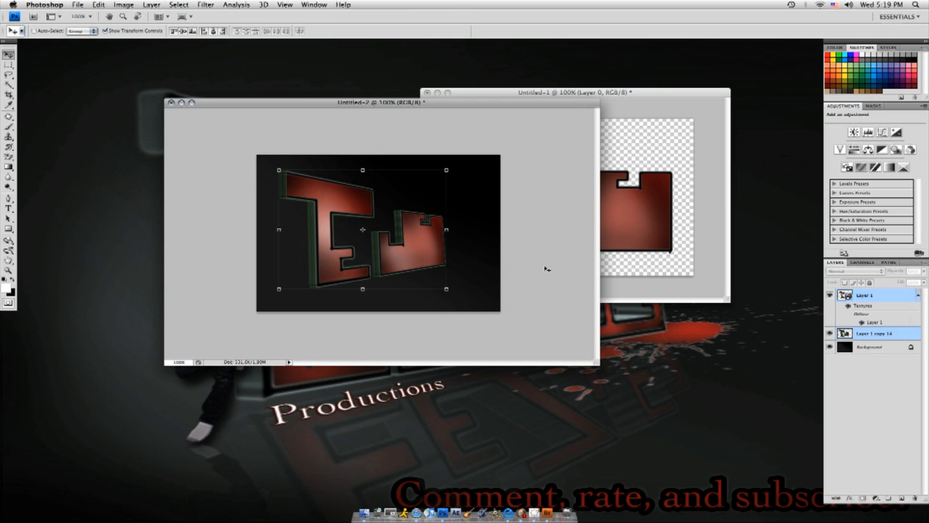
key("super+e")
- Scale the merged lettering down to about 89% and reposition it near the middle of the dark canvas
left_click_drag(424, 103, 360, 111)
mouse_move(352, 262)
left_mouse_down()
mouse_move(364, 265)
mouse_move(348, 261)
mouse_move(341, 279)
mouse_move(346, 270)
left_mouse_up()
left_click_drag(384, 311, 364, 304)
left_click_drag(338, 269, 345, 270)
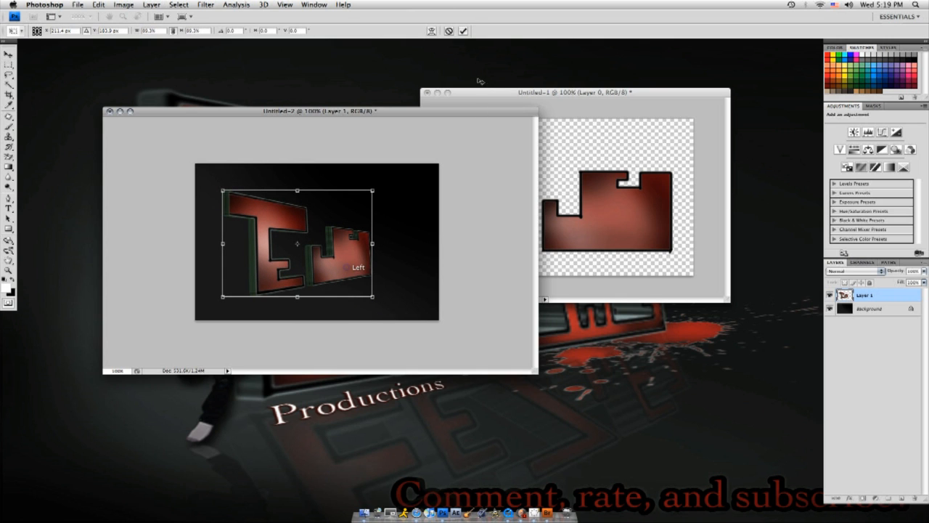
left_click(463, 30)
mouse_move(326, 279)
left_mouse_down()
mouse_move(368, 241)
mouse_move(382, 245)
mouse_move(340, 277)
left_mouse_up()
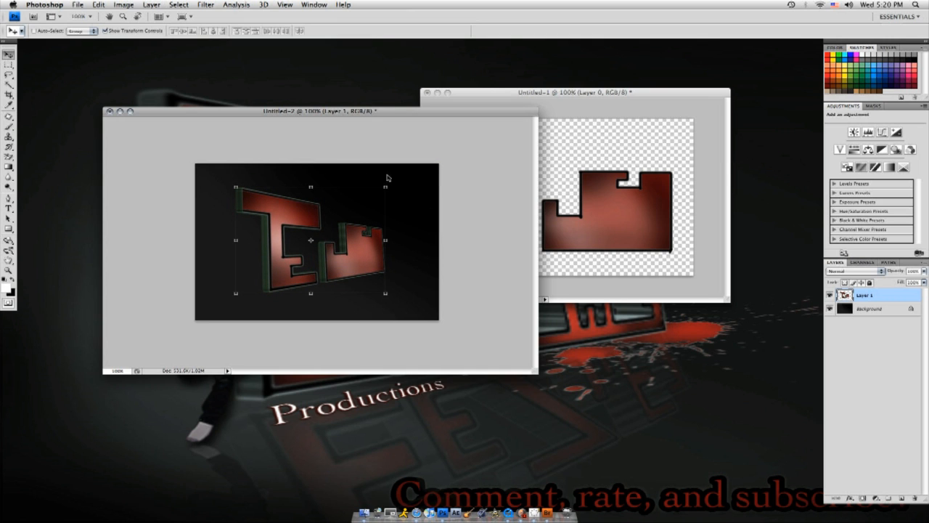
left_click_drag(360, 113, 340, 109)
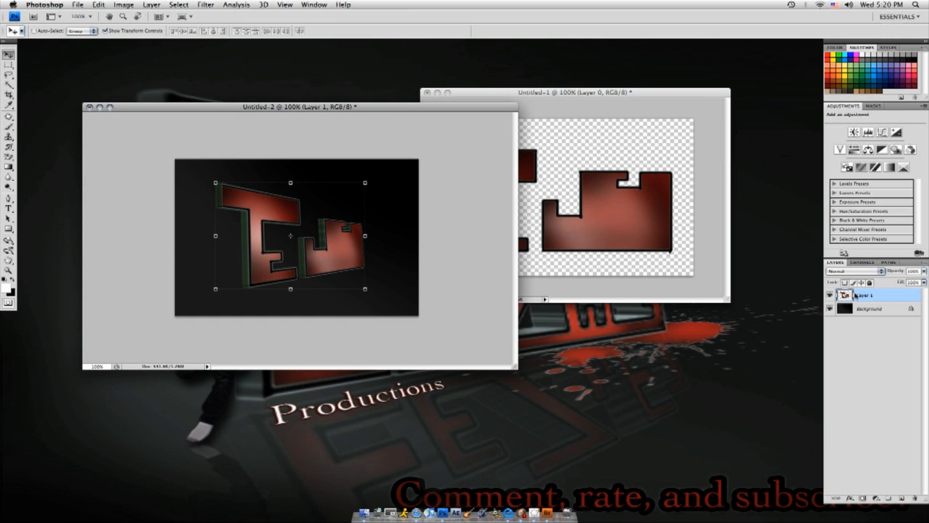
- Duplicate the 3D lettering layer, copy it into the Untitled-1 document and enlarge that document's window
right_click(863, 295)
left_click(873, 323)
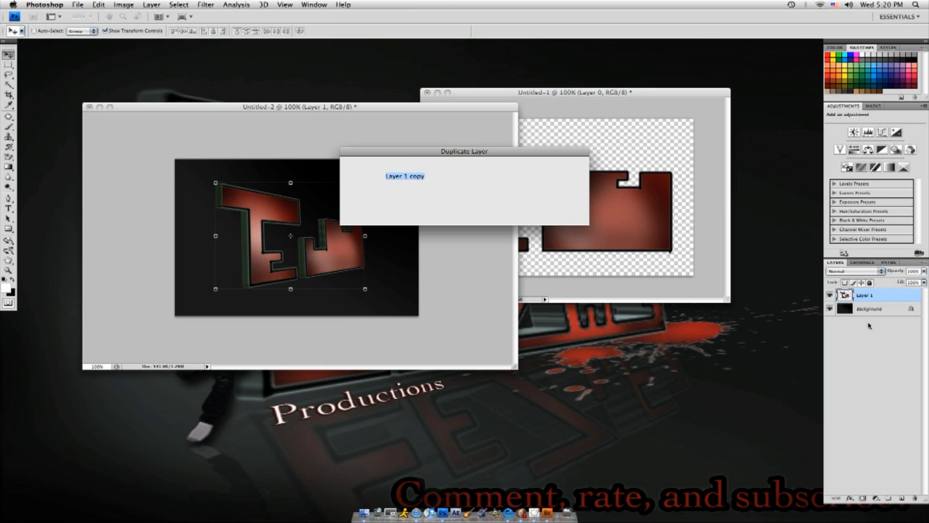
left_click(560, 166)
left_click_drag(346, 249, 655, 221)
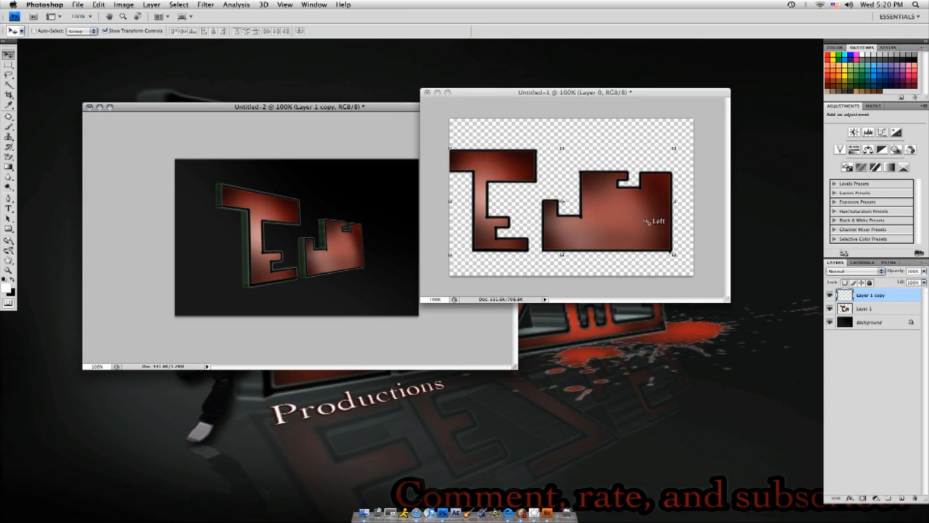
left_click_drag(723, 296, 775, 408)
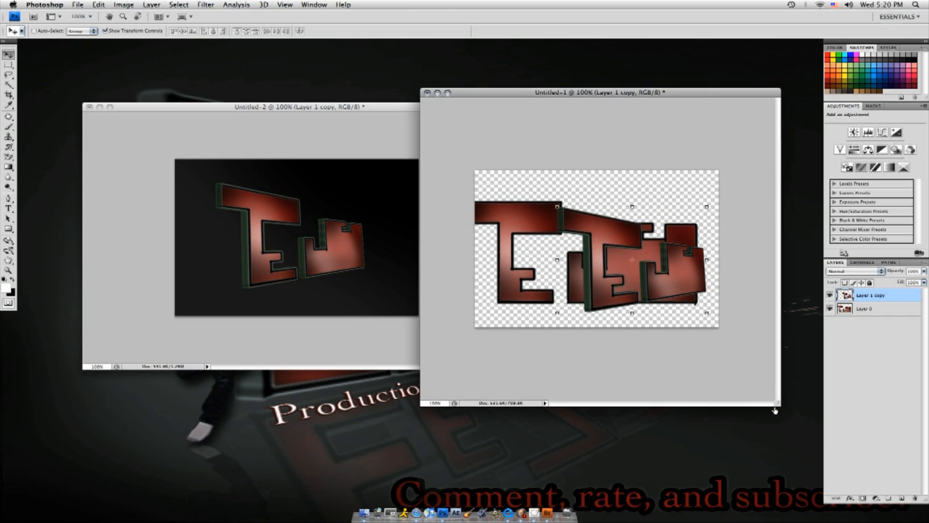
- Move the flat lettering on Layer 0 off the Untitled-1 canvas and centre the 3D lettering there
left_click(860, 308)
left_click_drag(500, 232, 500, 100)
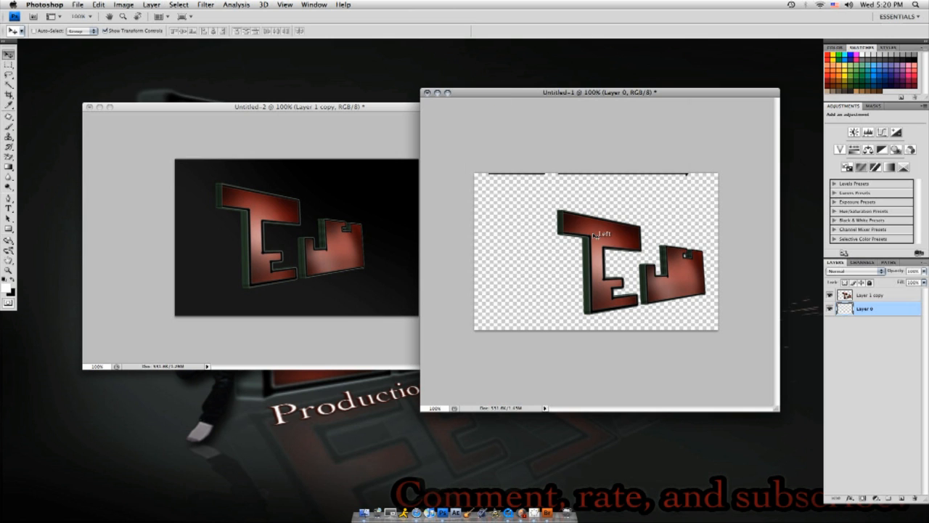
left_click(666, 290)
left_click_drag(642, 285, 613, 278)
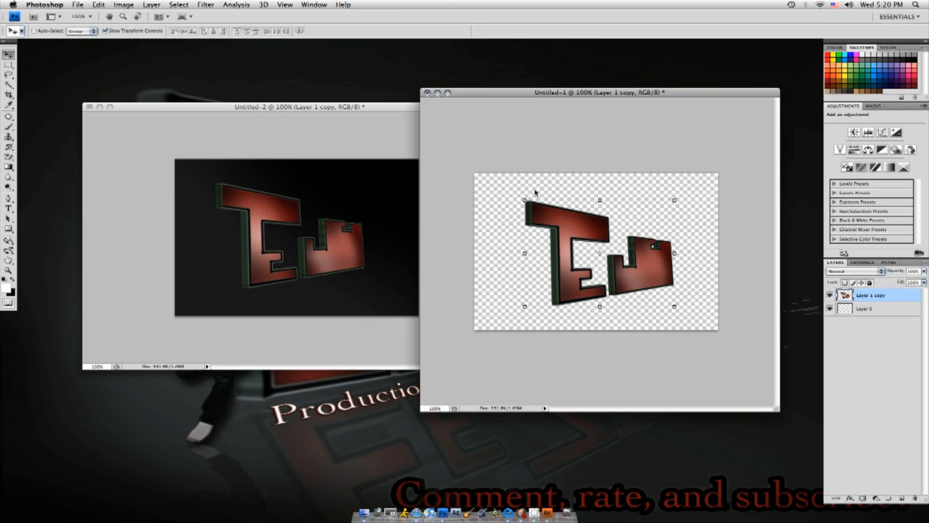
- Flip the Untitled-1 canvas horizontally and copy the mirrored lettering back into the Untitled-2 document
left_click(138, 7)
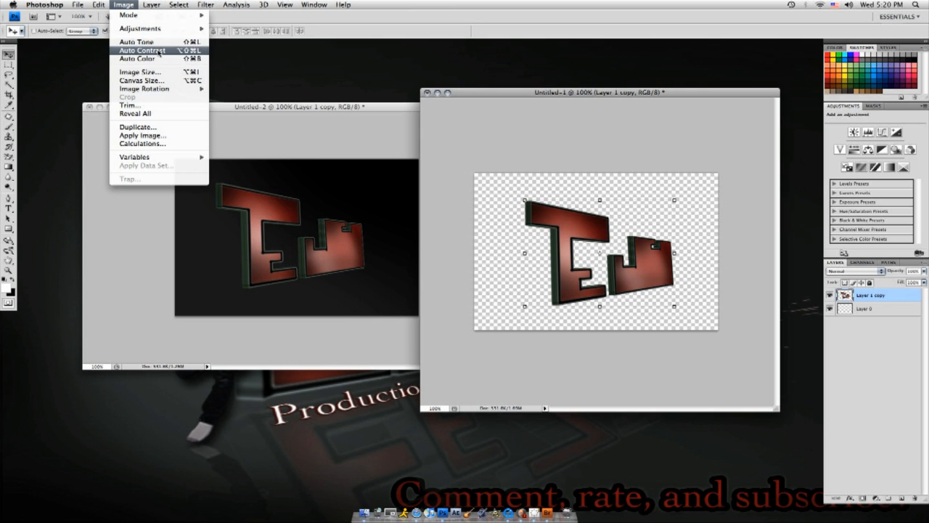
mouse_move(147, 28)
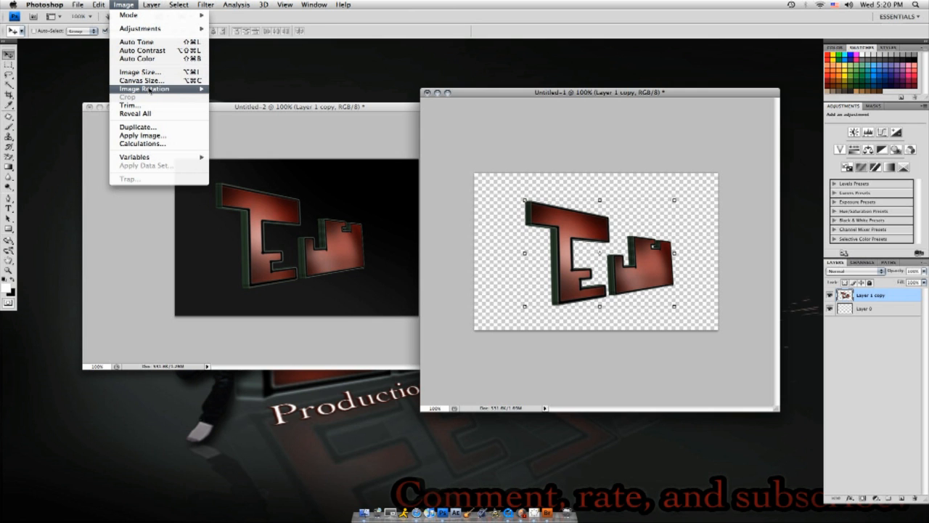
mouse_move(151, 90)
left_click(254, 128)
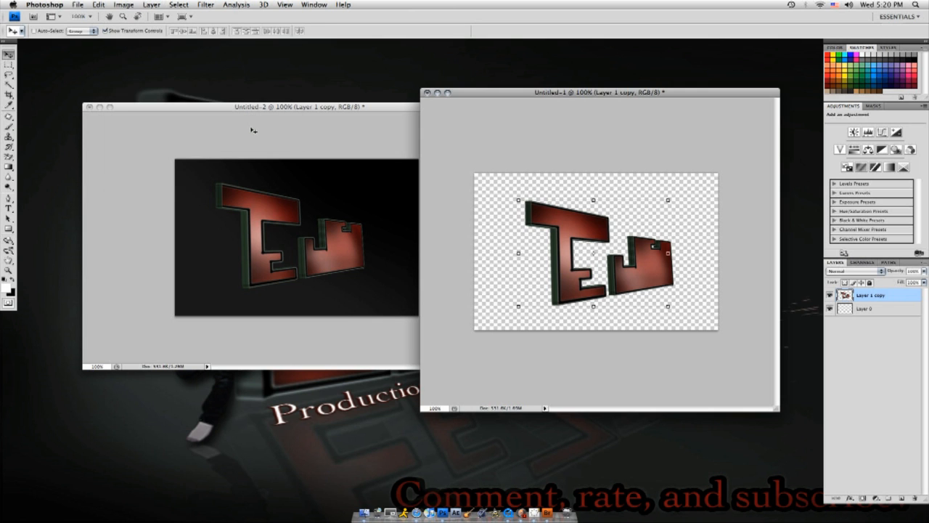
left_click_drag(566, 272, 327, 258)
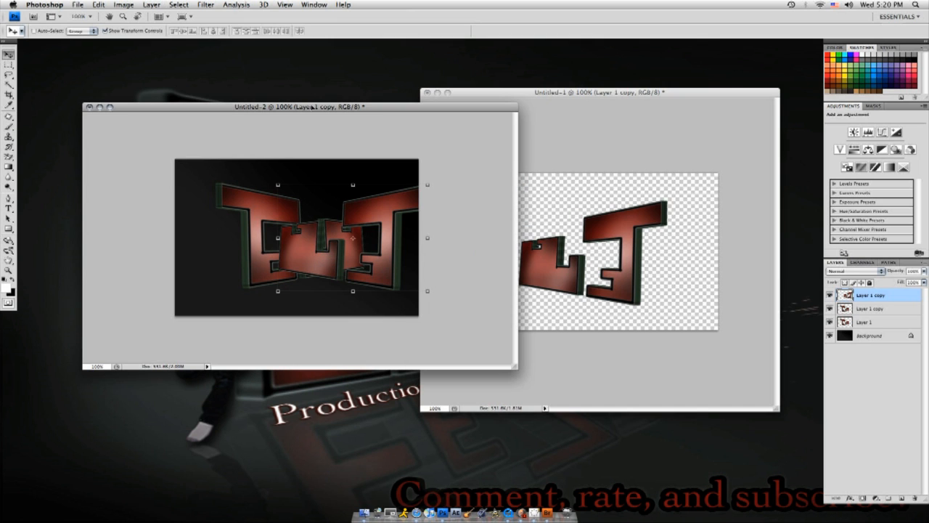
- Rotate the mirrored lettering about 160° and fit it directly beneath the upright letters as a reflection
left_click_drag(353, 238, 344, 284)
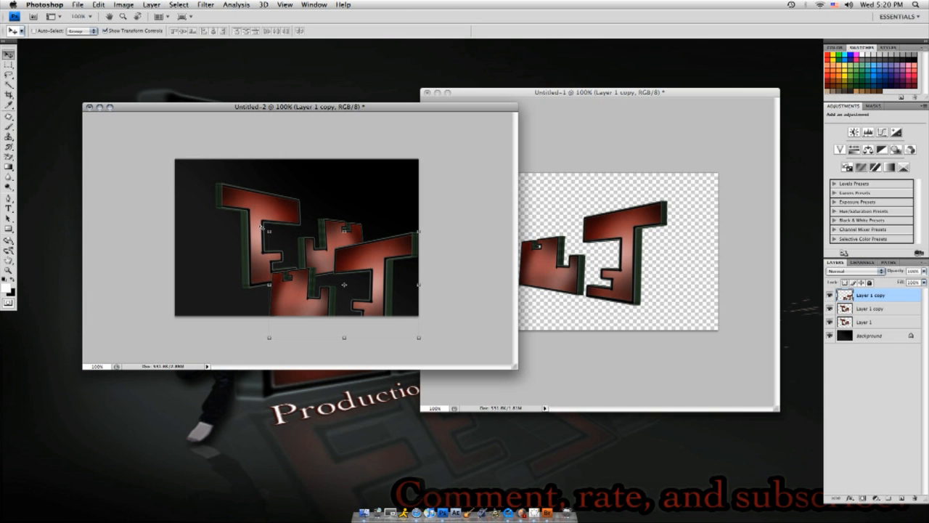
left_click_drag(429, 347, 515, 320)
left_click_drag(323, 261, 297, 299)
left_click_drag(216, 302, 217, 298)
left_click_drag(343, 310, 334, 311)
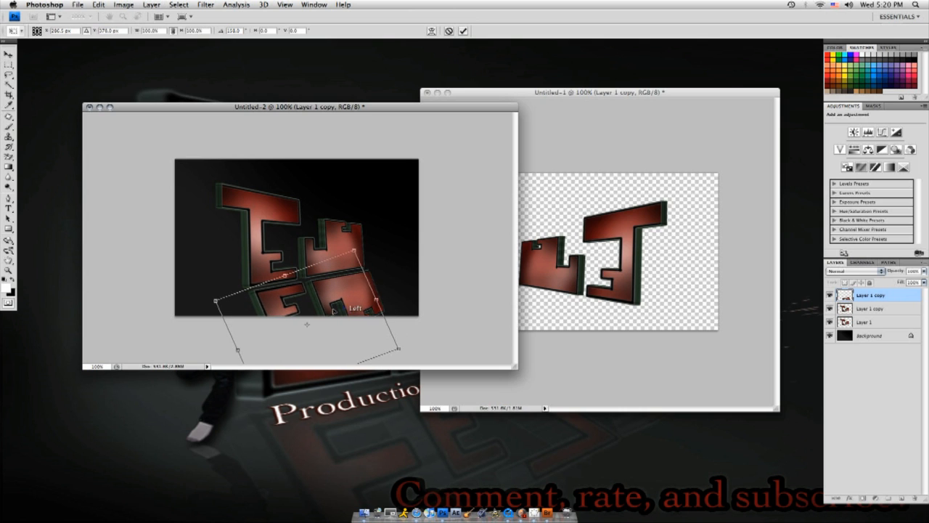
key("Up")
key("Up")
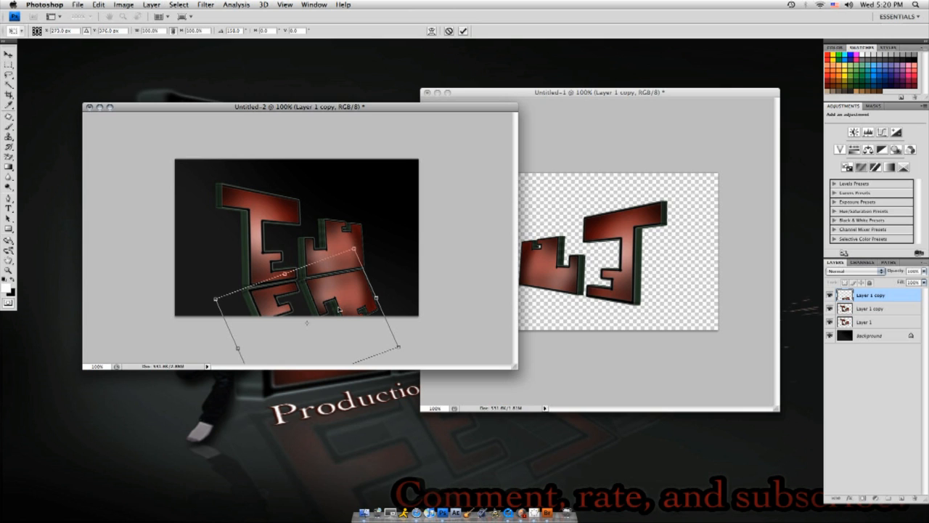
key("Up")
key("Up")
left_click(463, 31)
left_click_drag(314, 299, 316, 300)
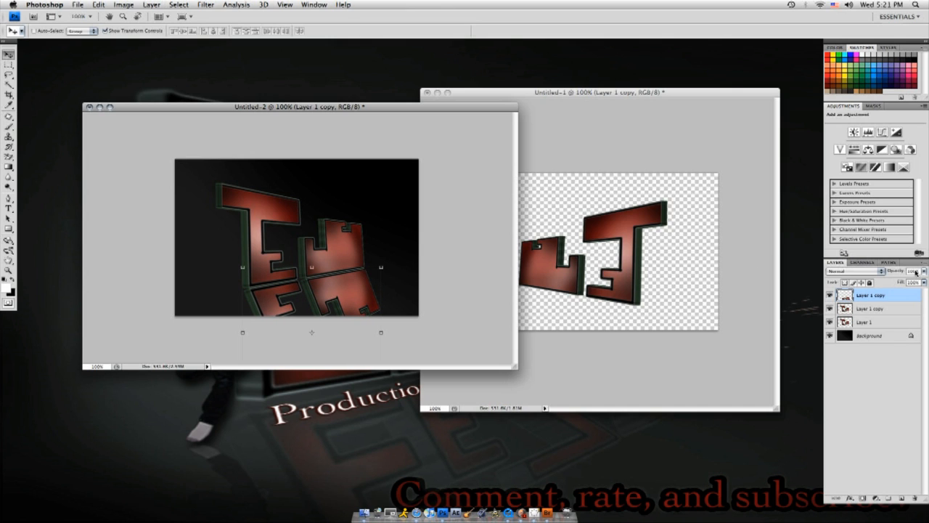
- Lower the reflection layer's opacity to about 26%
left_click(923, 271)
left_click_drag(922, 280, 885, 282)
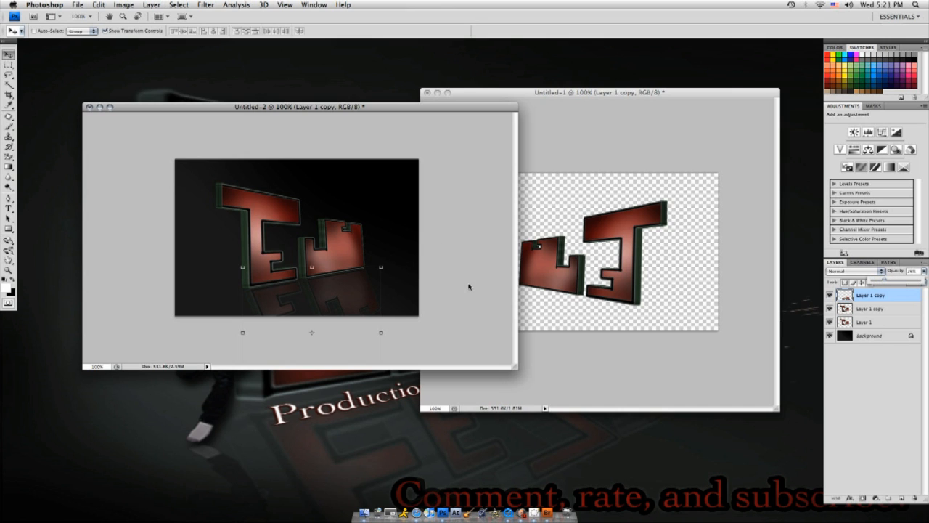
left_click(885, 380)
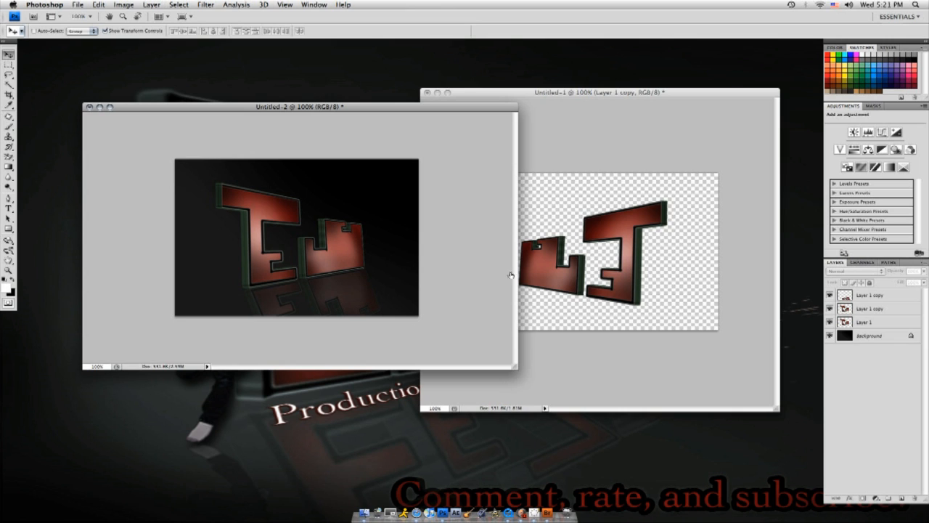
- Merge the upright lettering duplicate down into Layer 1 and select the reflection layer
left_click(865, 321)
left_click(865, 310)
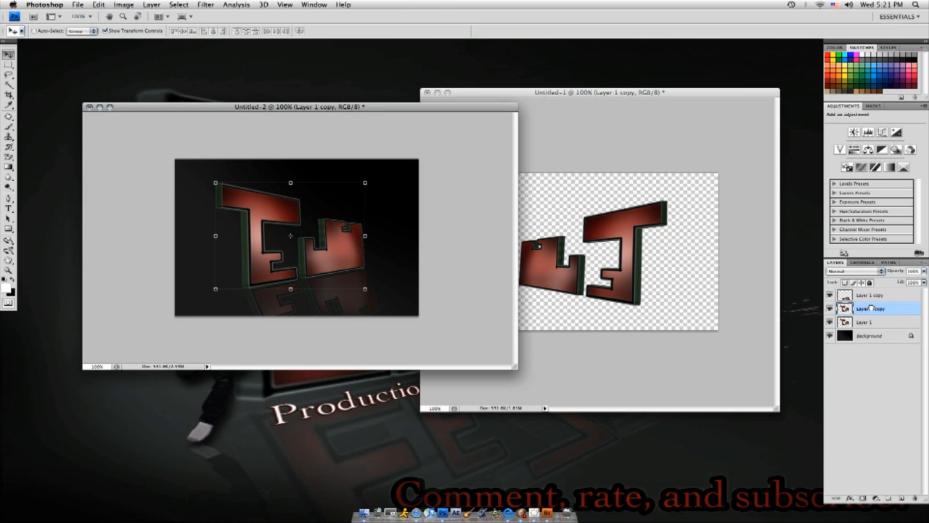
key("super+e")
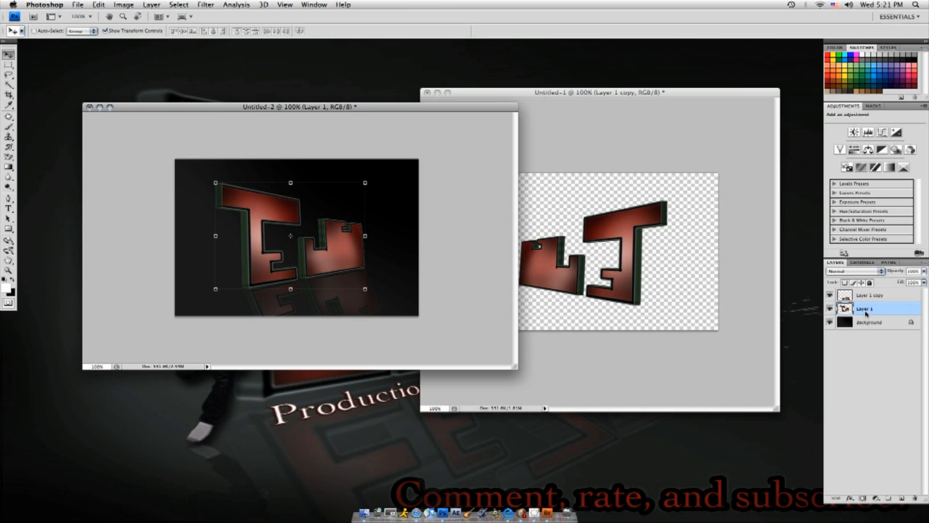
left_click(874, 323)
left_click(870, 310)
left_click(878, 295)
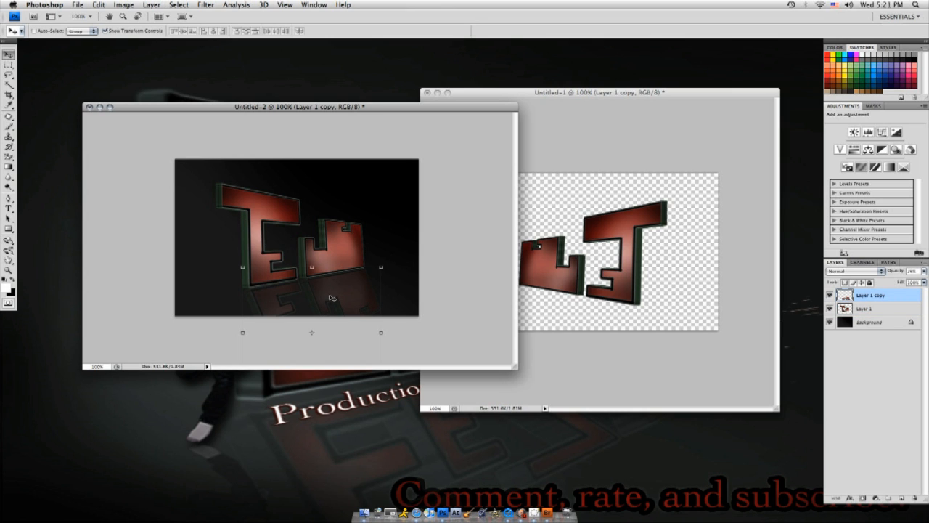